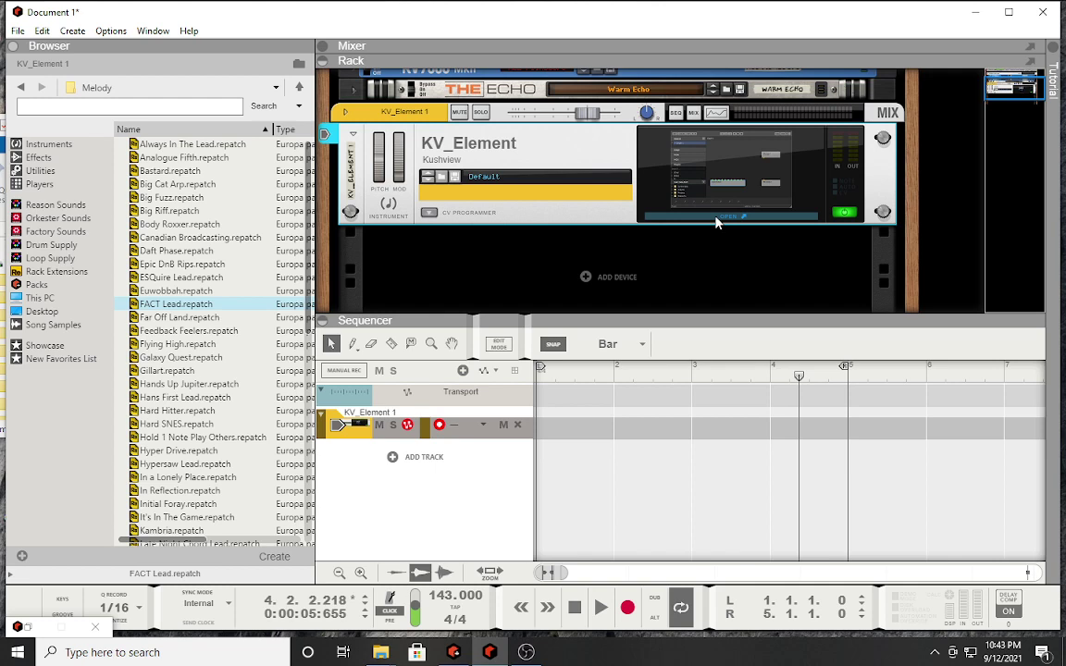
Step: Open the KV_Element 1 plugin editor and search the plugin list for 'samplab'
left_click(717, 218)
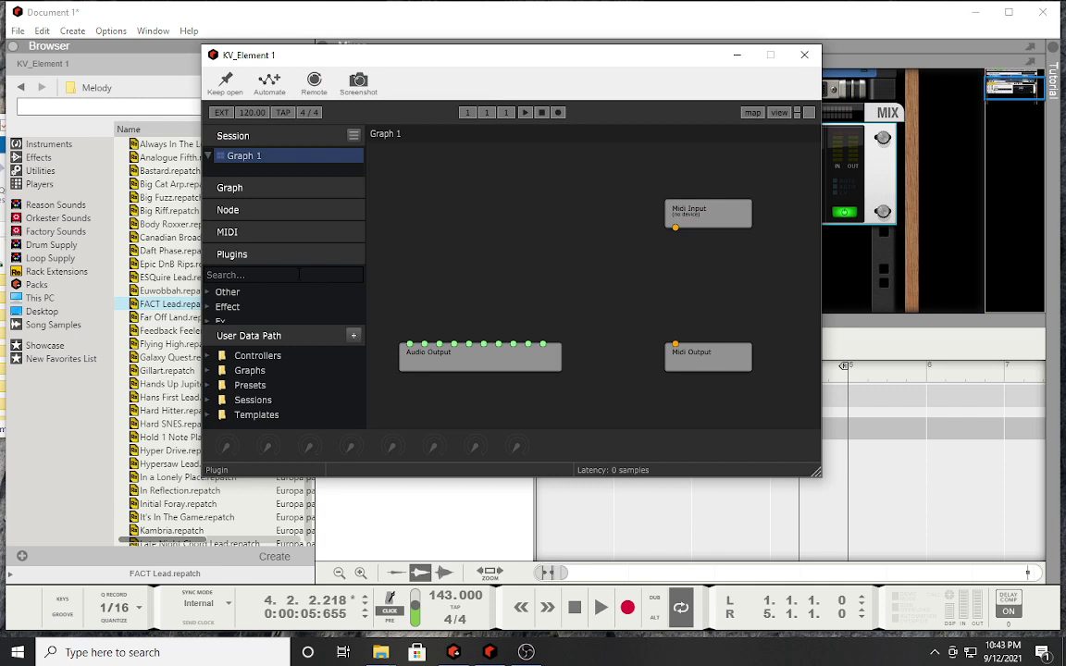
left_click(299, 275)
scroll(303, 300, "down", 3)
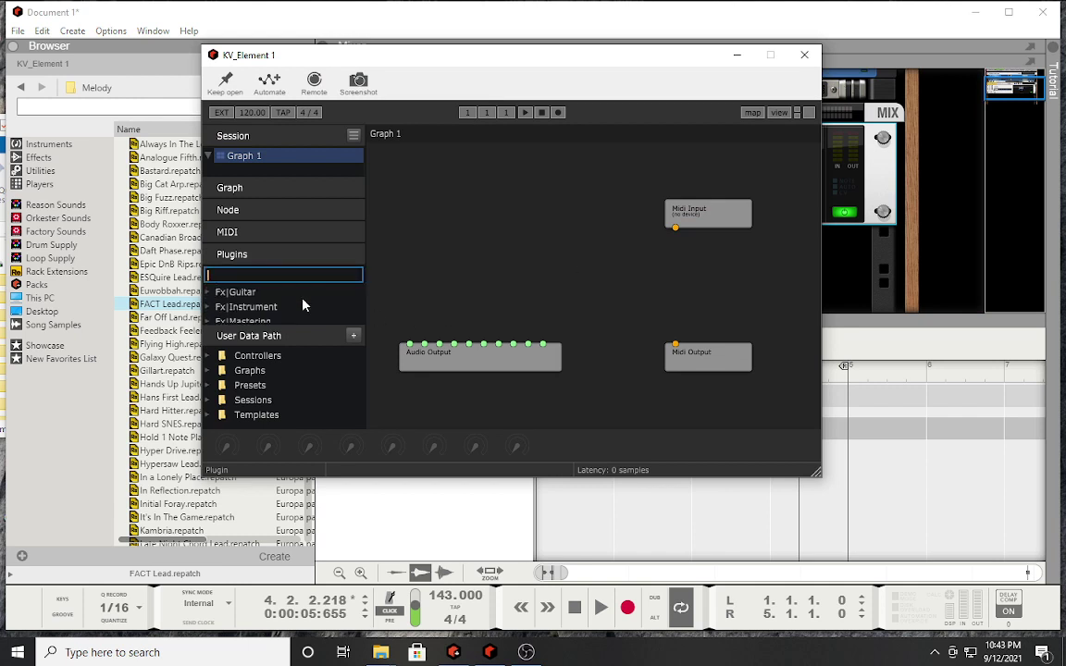
scroll(303, 304, "down", 4)
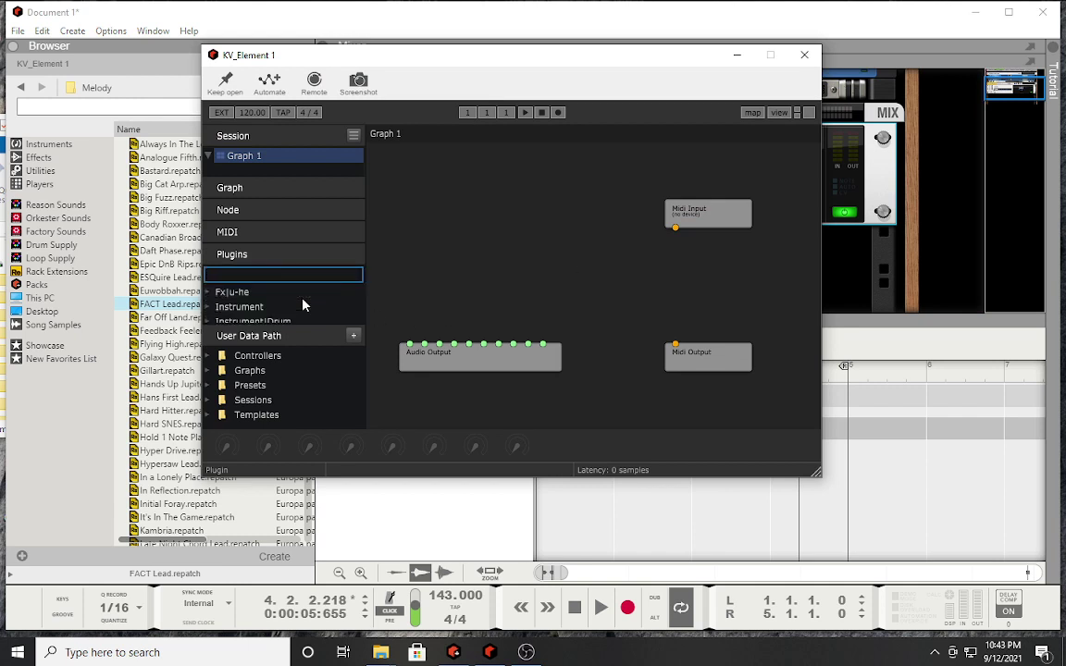
scroll(303, 304, "down", 6)
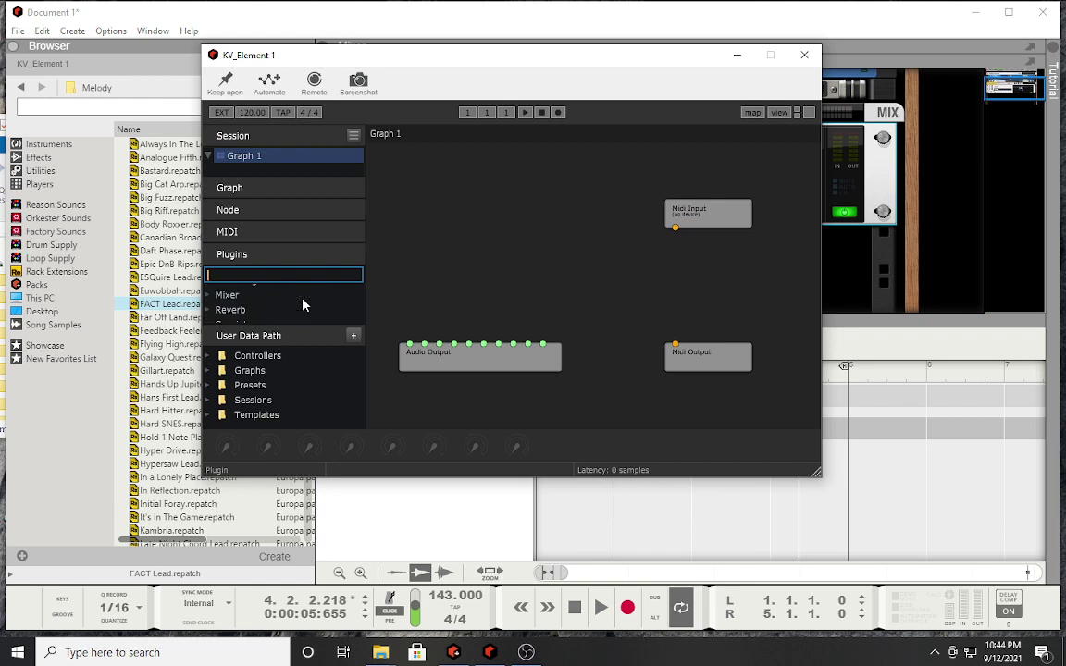
scroll(302, 305, "up", 2)
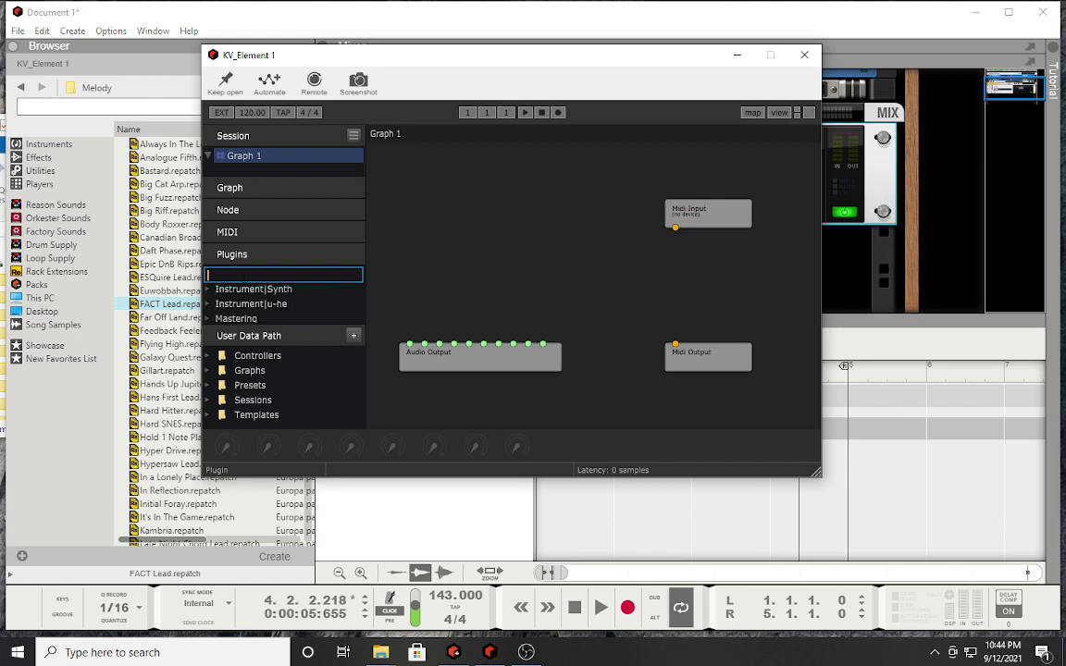
type("s")
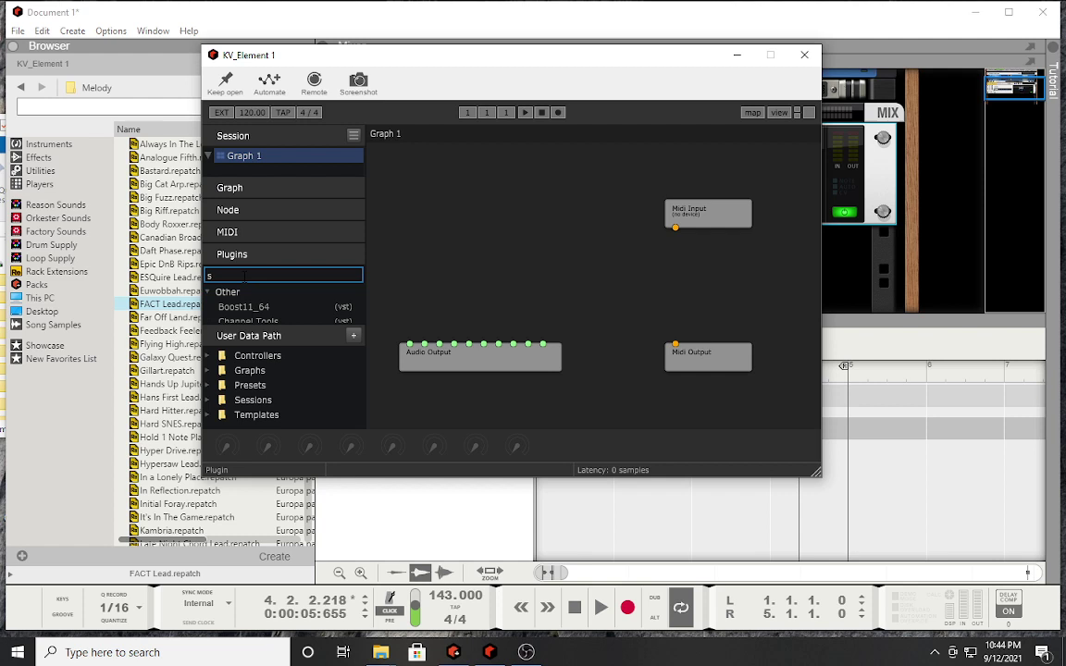
type("amplab")
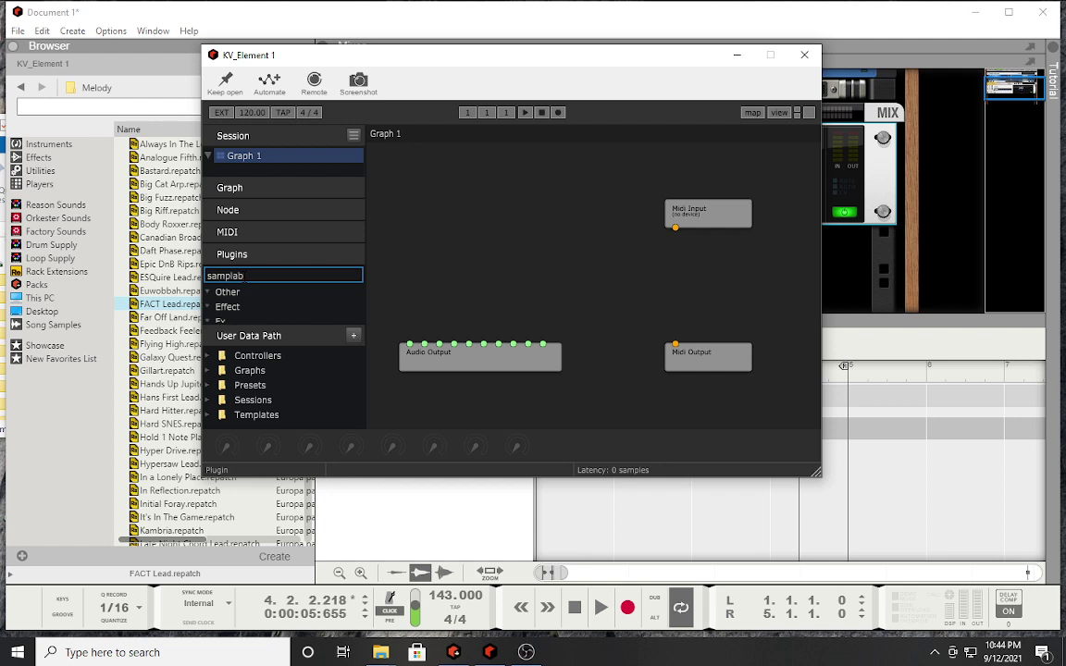
Step: Add the Samplab (vst3) plugin to Graph 1
scroll(282, 316, "down", 5)
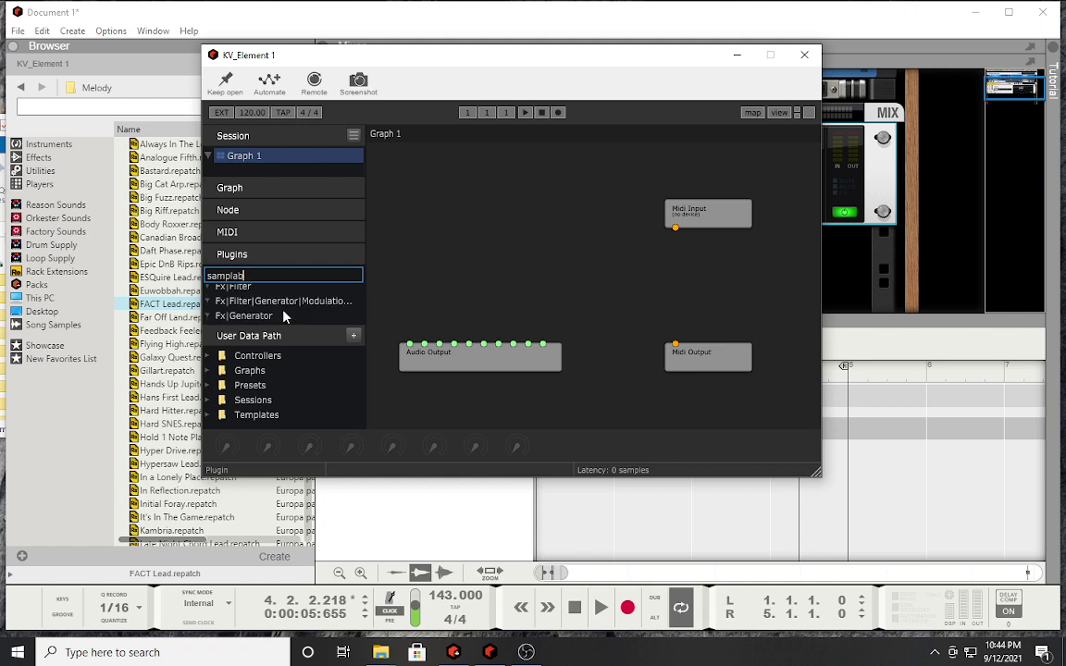
scroll(284, 317, "down", 5)
scroll(284, 317, "up", 2)
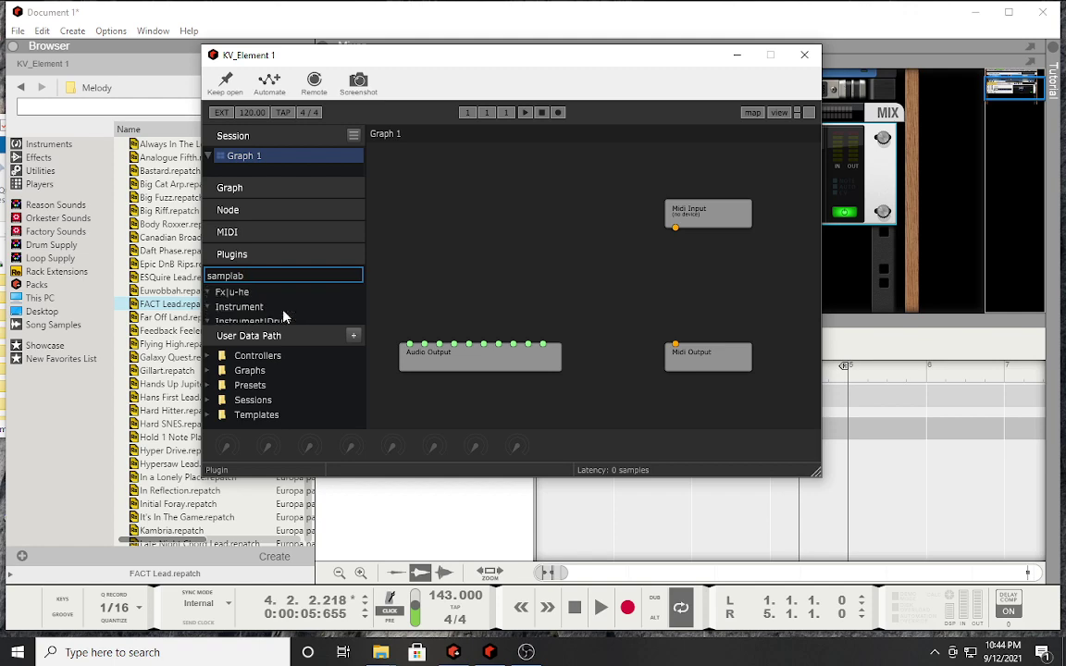
scroll(284, 316, "down", 2)
left_click_drag(237, 304, 443, 275)
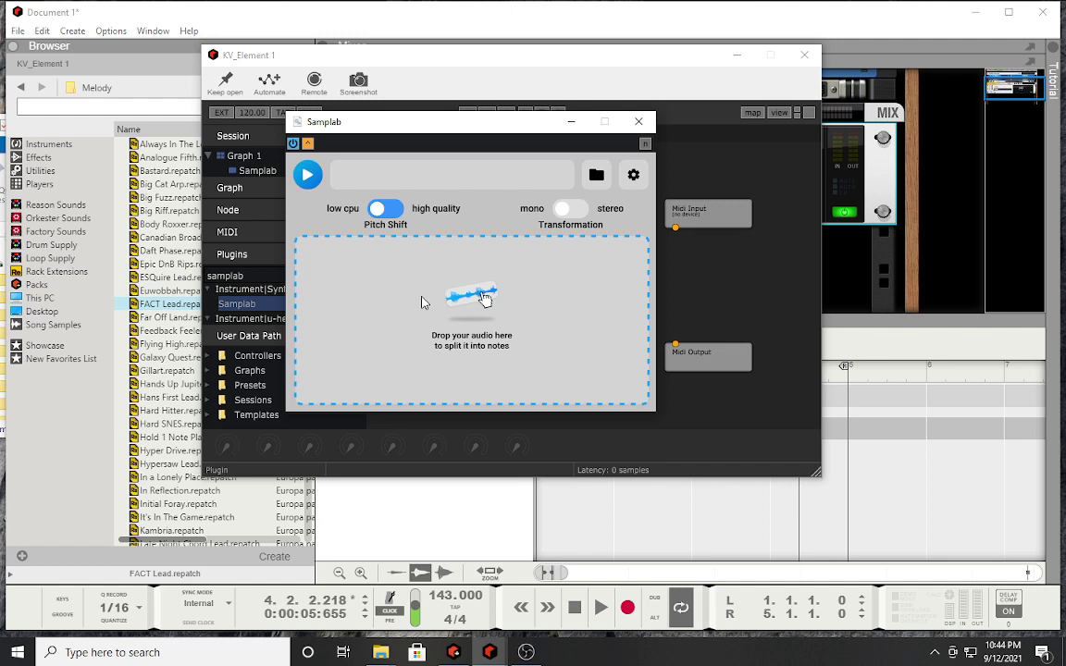
Step: Load the first FERRO loop from the Loops folder into Samplab, converting only its first 10 seconds
left_click(375, 655)
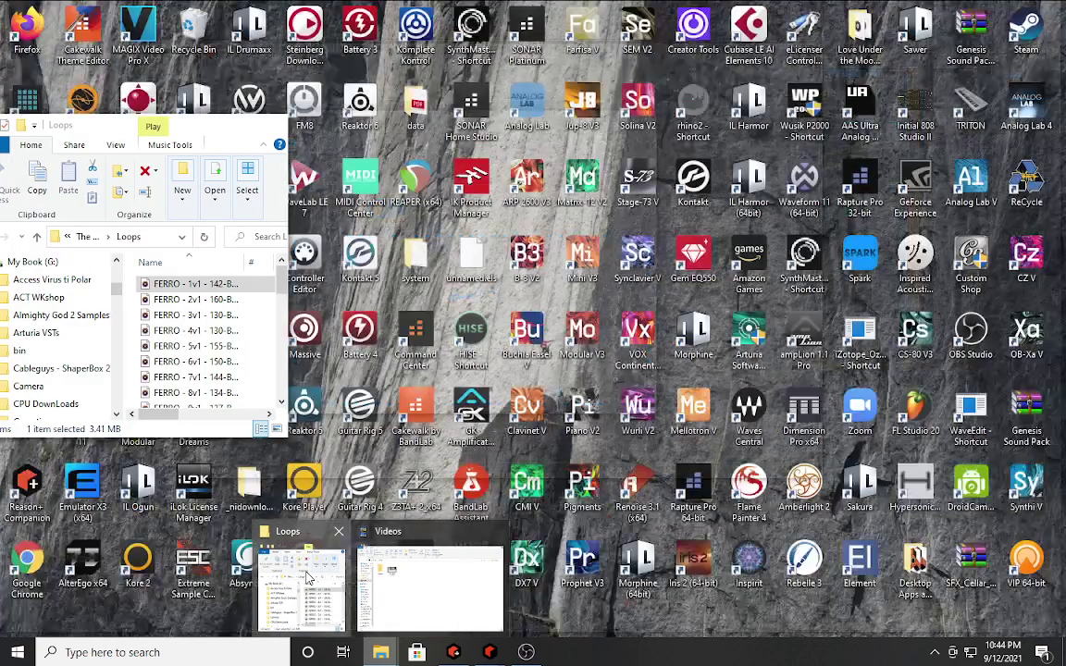
left_click(310, 575)
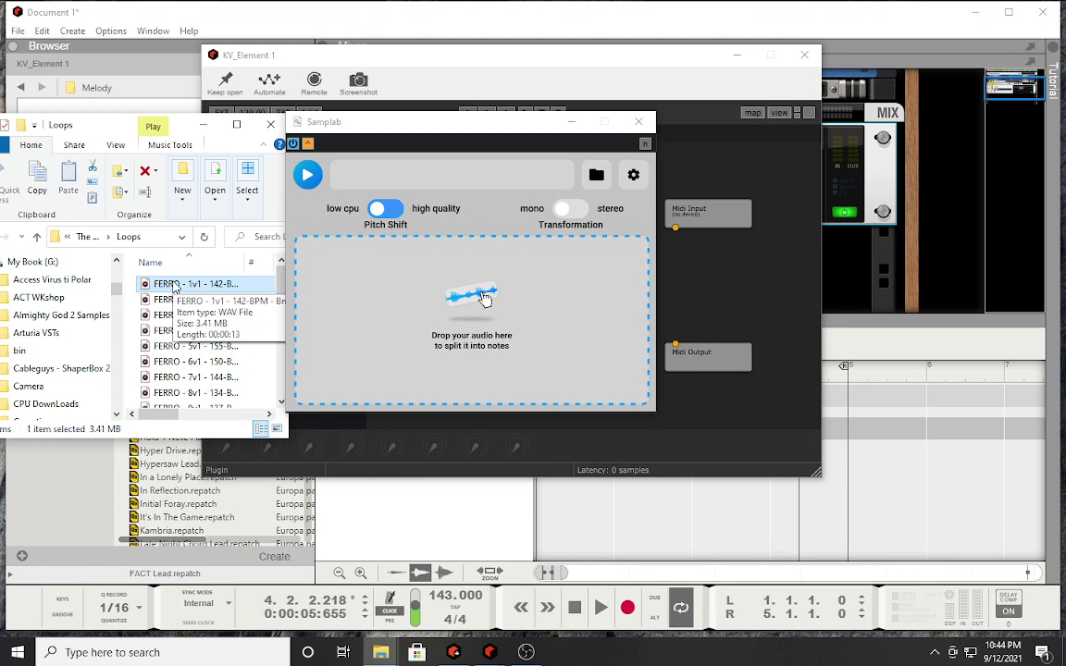
left_click_drag(174, 288, 403, 304)
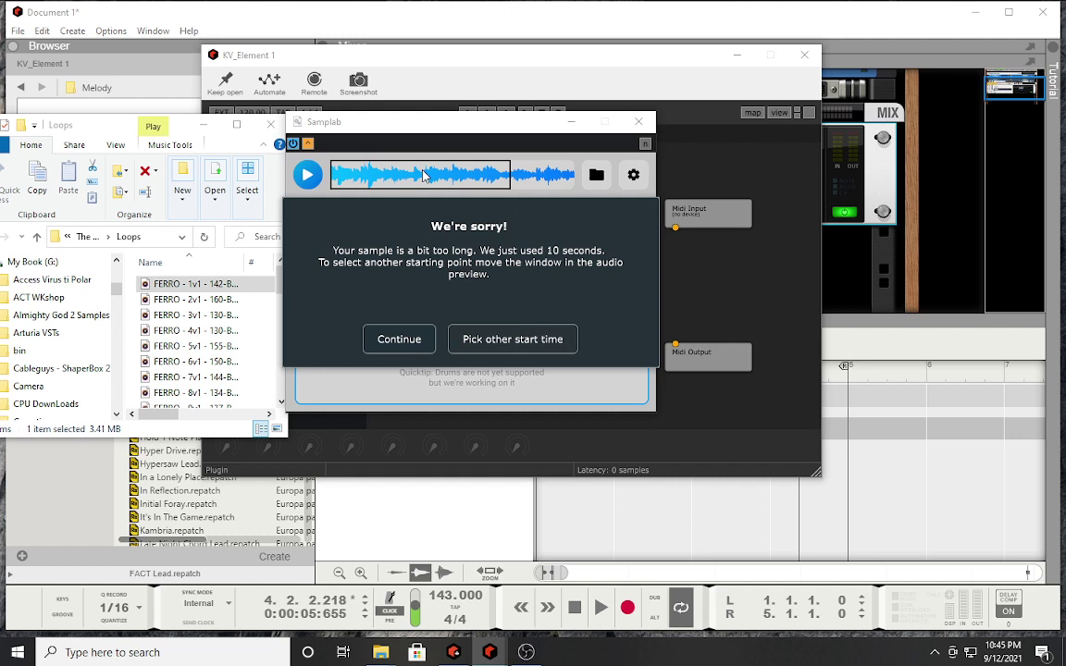
left_click(388, 341)
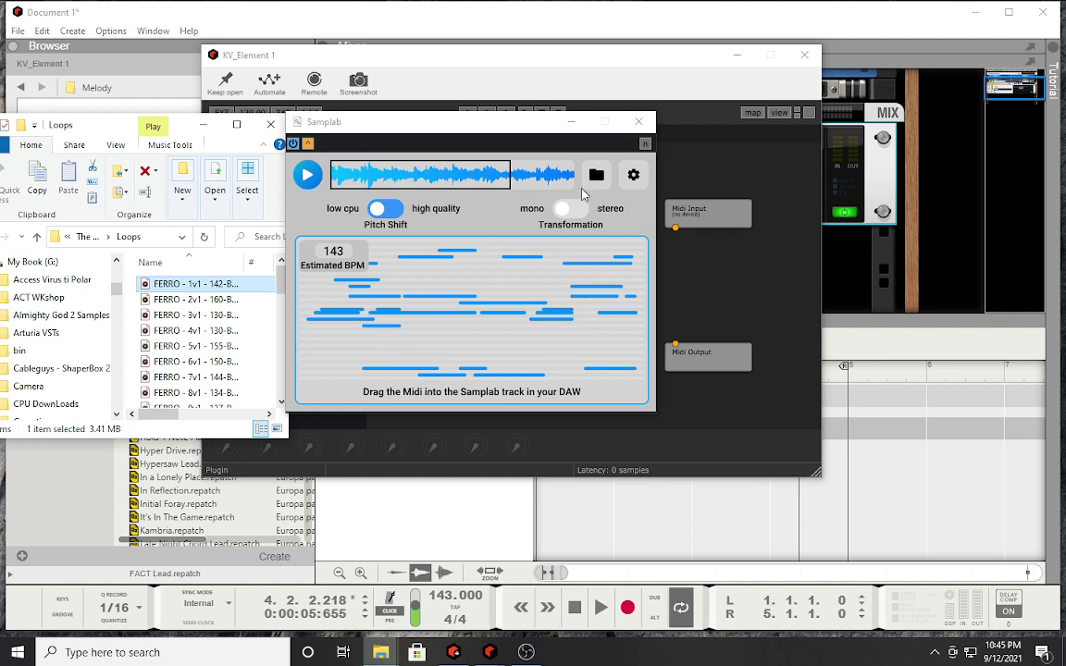
Step: Wire Samplab's left and right outputs to Audio Output and Midi Input into Samplab, then restore Samplab's window
left_click(571, 121)
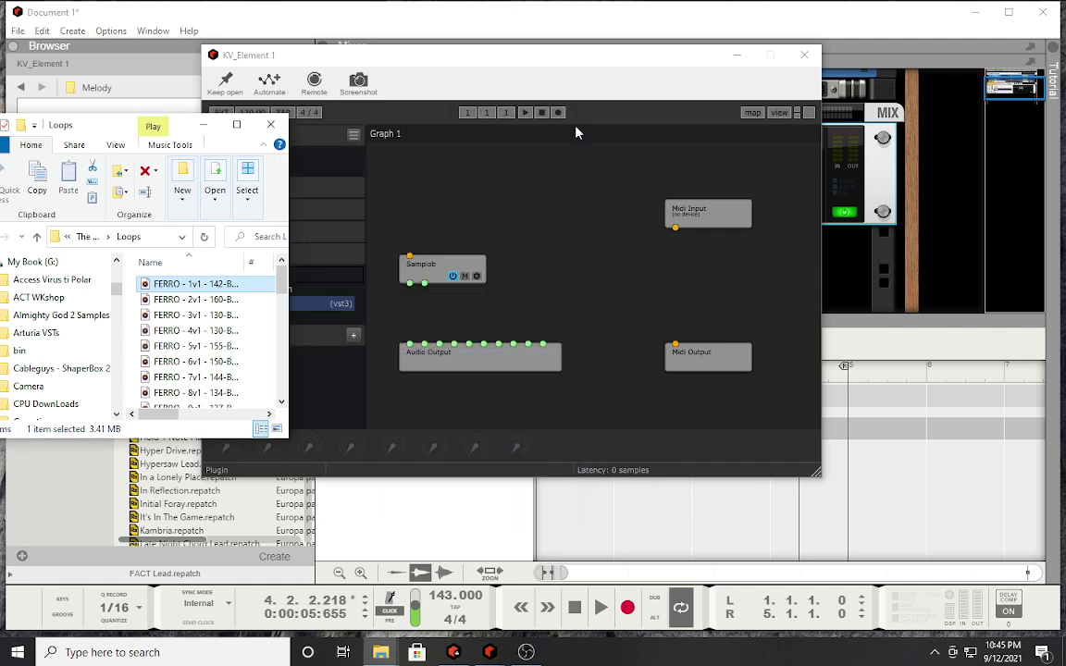
left_click(407, 290)
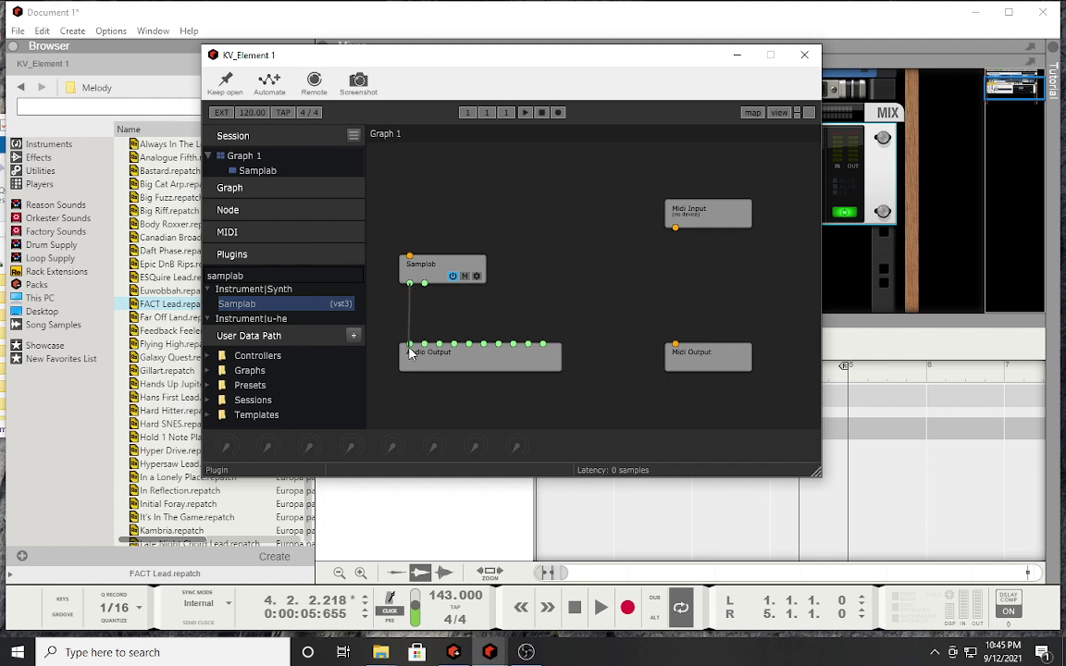
left_click_drag(409, 284, 412, 347)
left_click_drag(424, 284, 426, 342)
left_click_drag(410, 256, 674, 228)
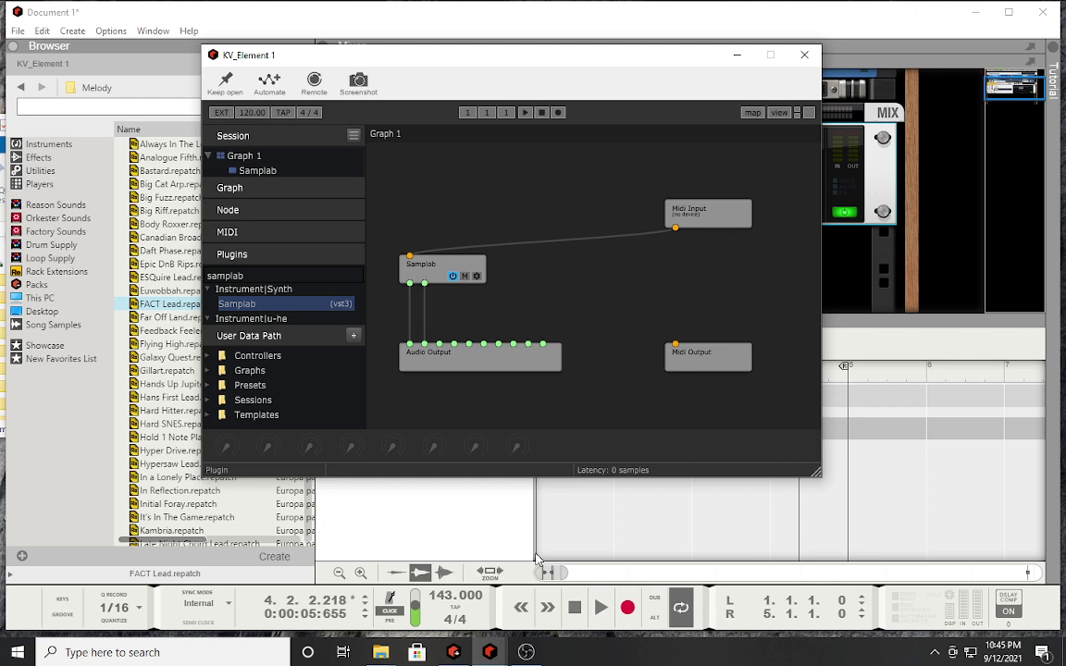
mouse_move(489, 650)
left_click(515, 621)
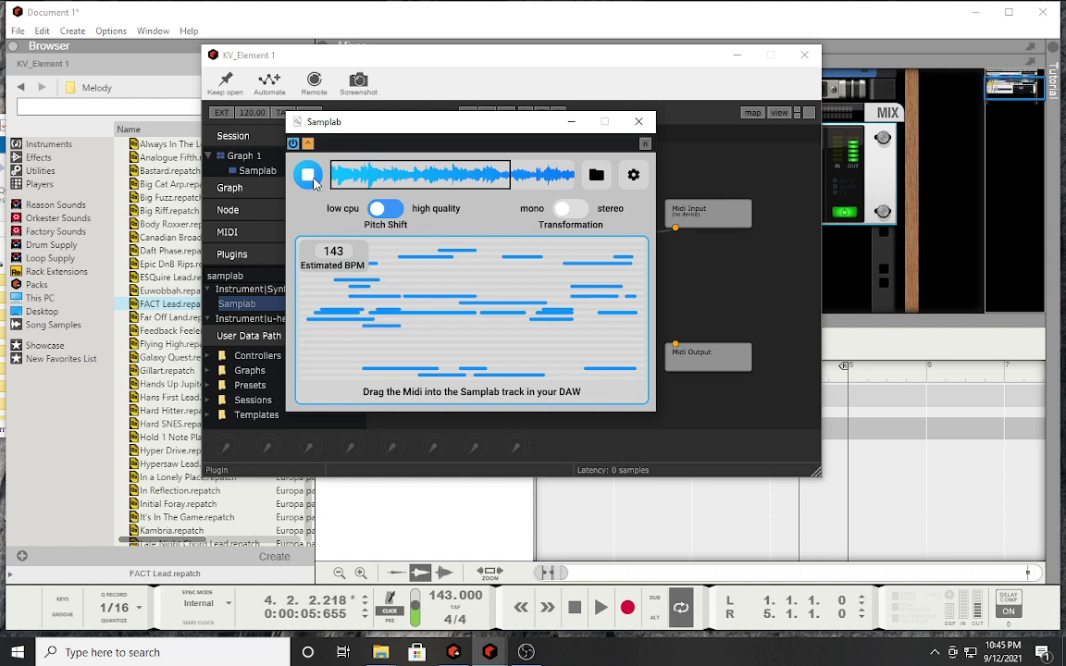
Step: Preview the converted notes and bring Samplab's MIDI into Reason as a new track
left_click(309, 177)
left_click(310, 181)
left_click_drag(459, 324, 602, 522)
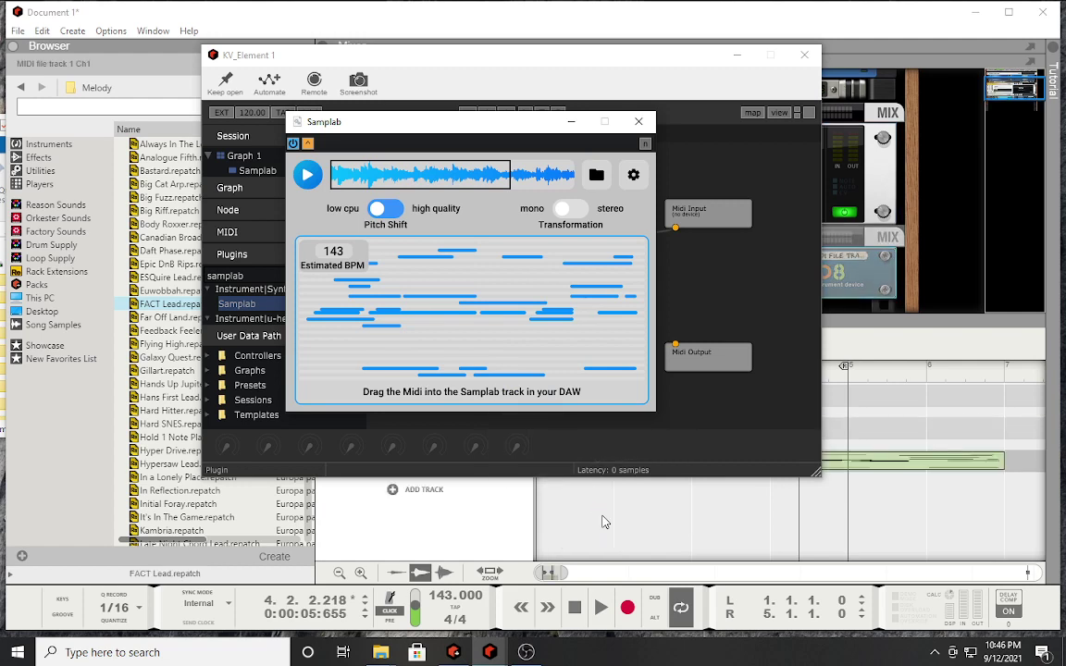
left_click(736, 57)
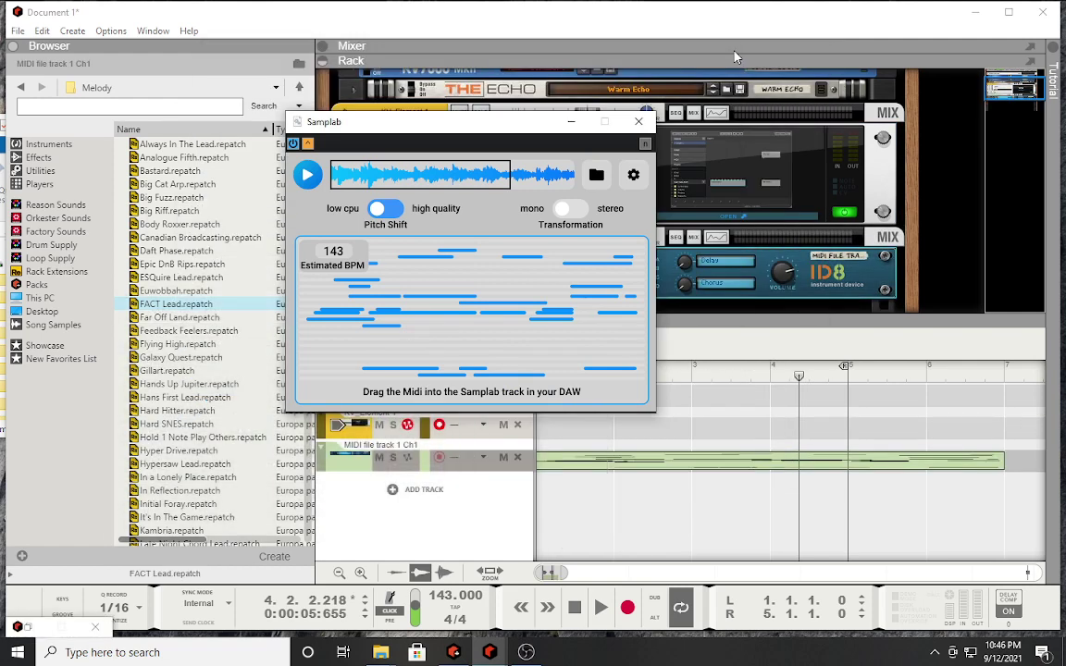
Step: Close Samplab, rewind to the song start, solo MIDI file track 1 Ch1 and play
left_click(636, 131)
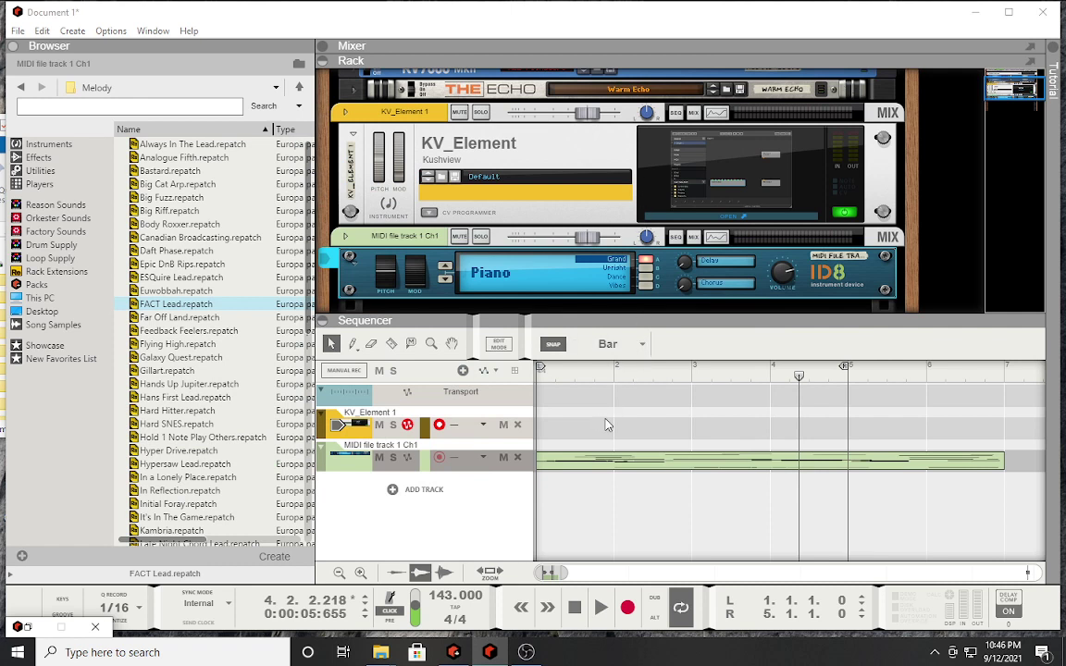
key("Home")
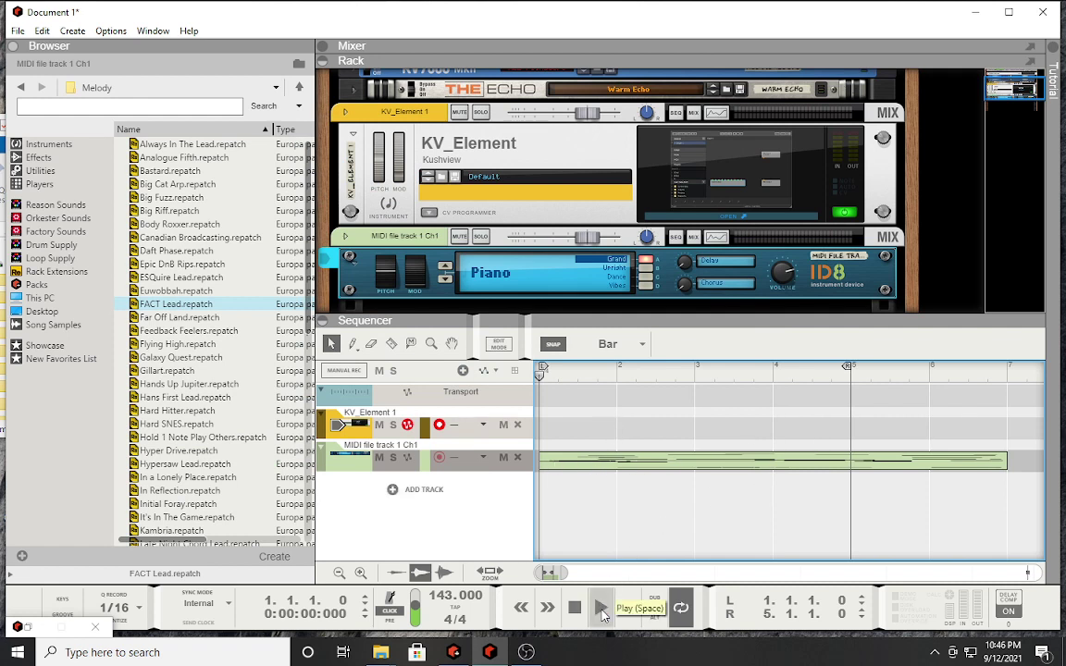
left_click(393, 457)
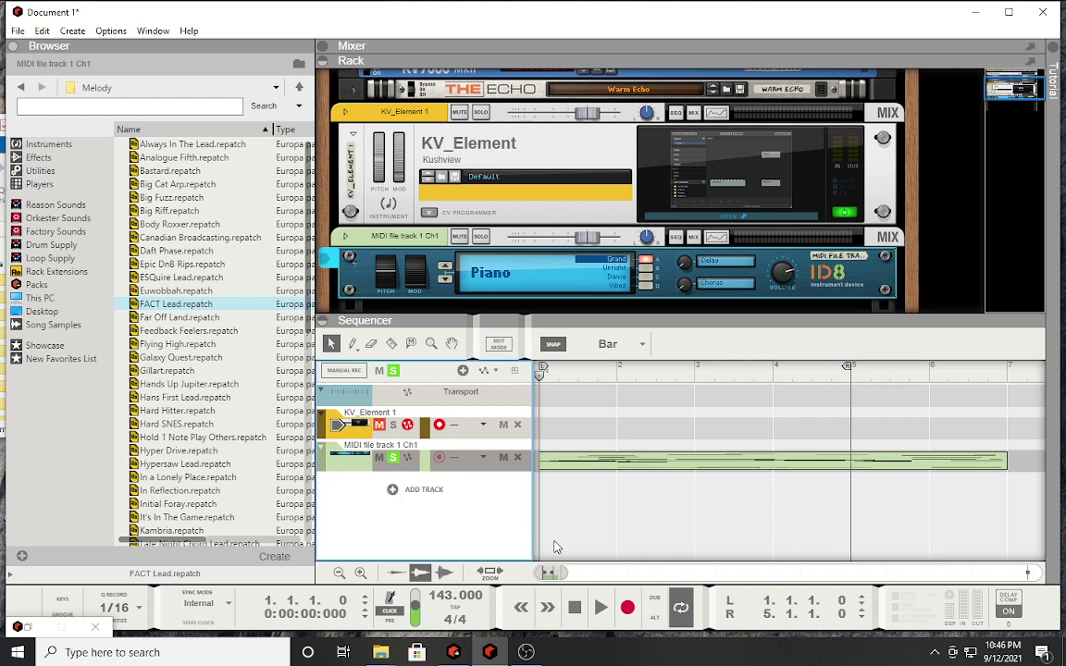
left_click(601, 608)
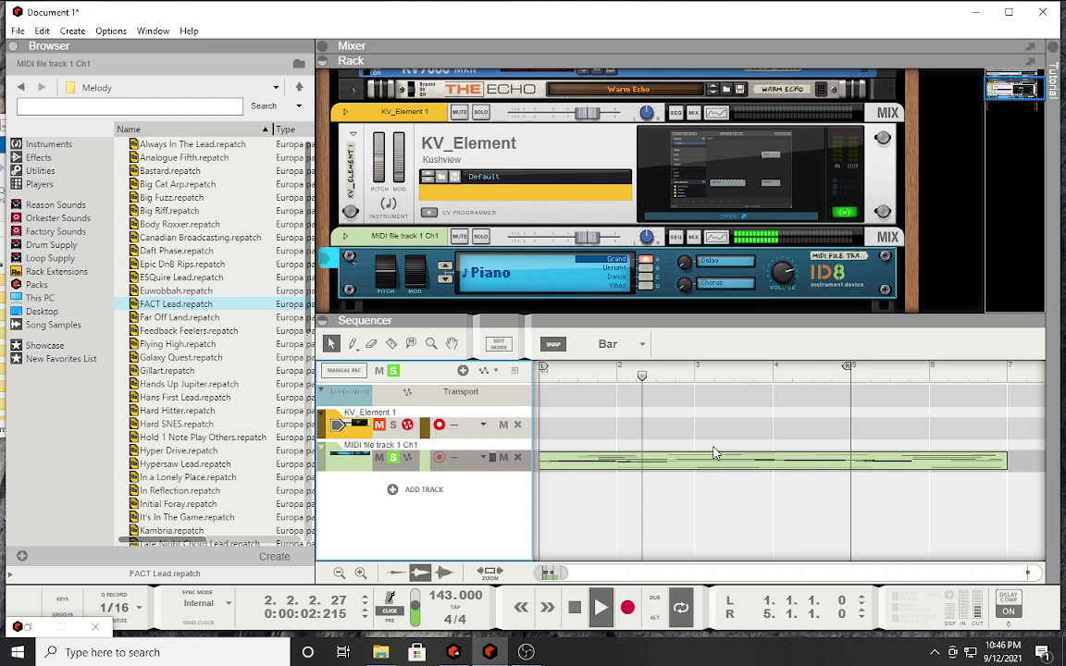
Step: In the clip's Velocity lane, use the Pencil tool to boost seven quiet notes to near-maximum velocity
double_click(647, 461)
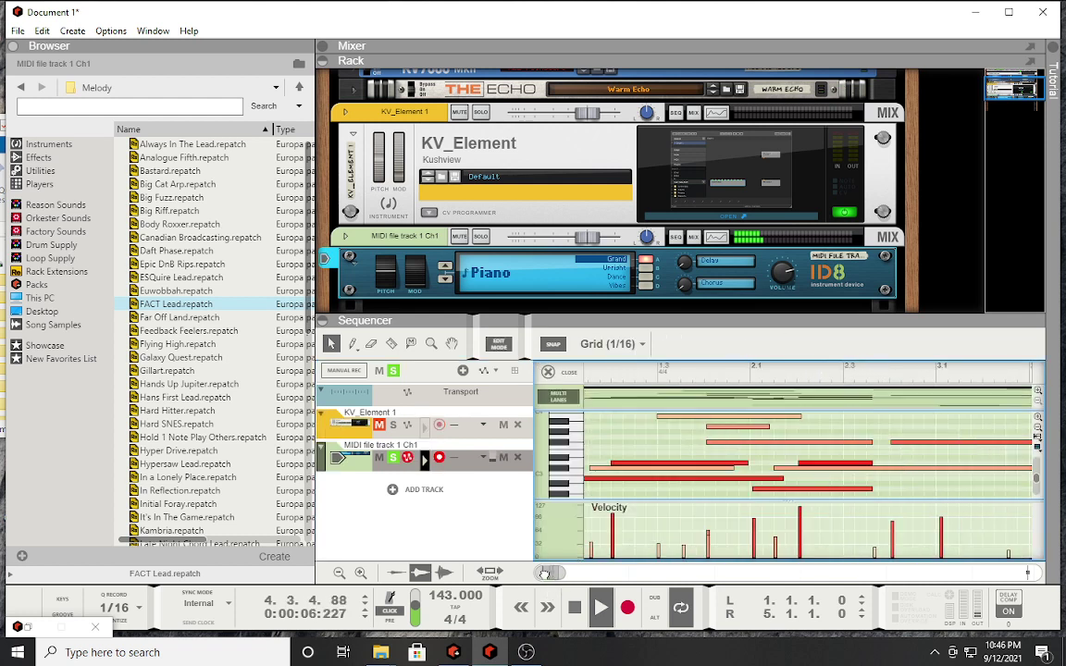
key("w")
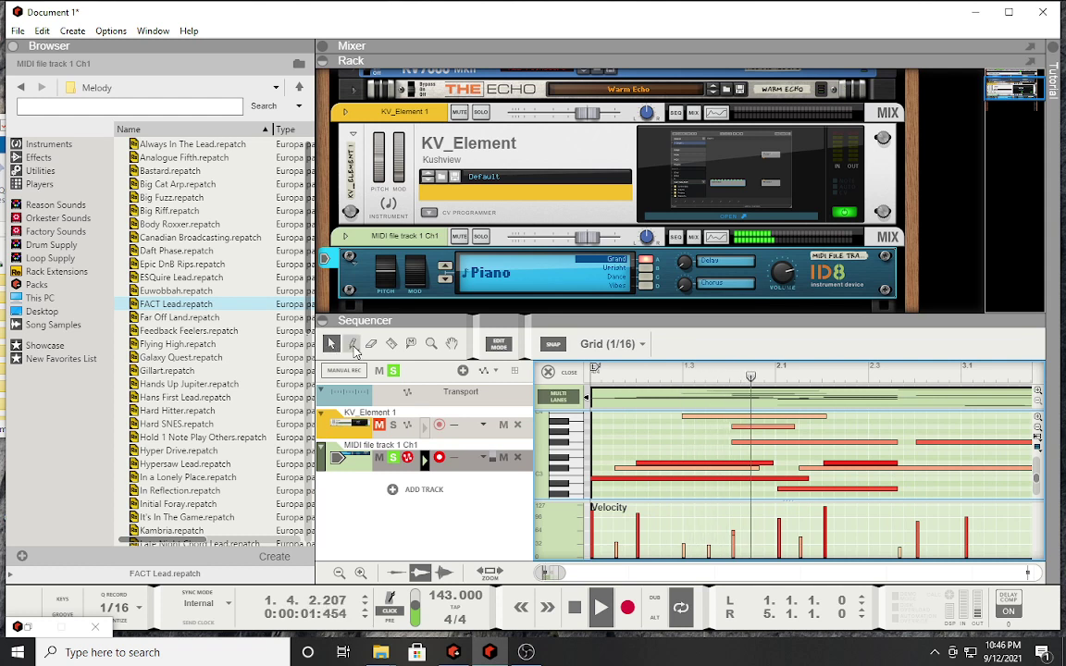
left_click(615, 516)
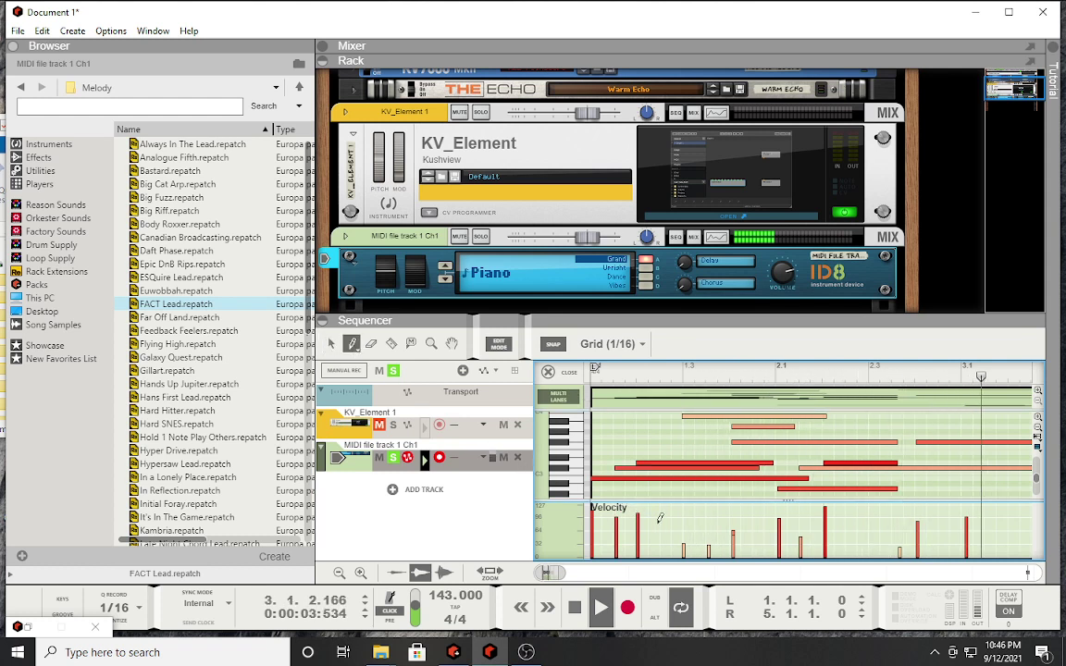
left_click(686, 517)
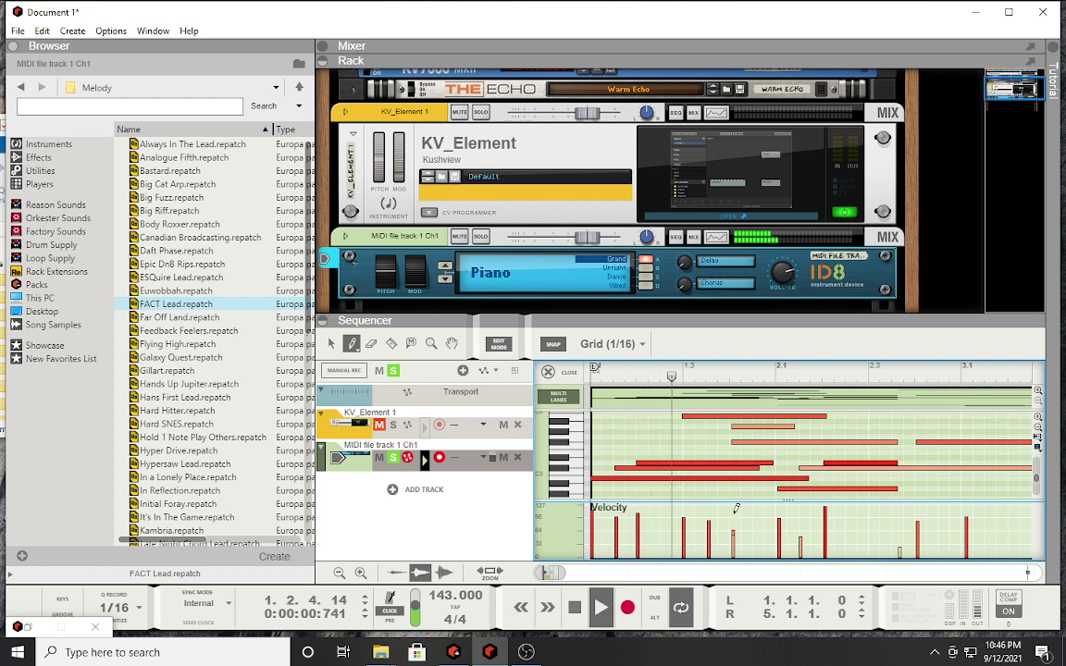
left_click(733, 514)
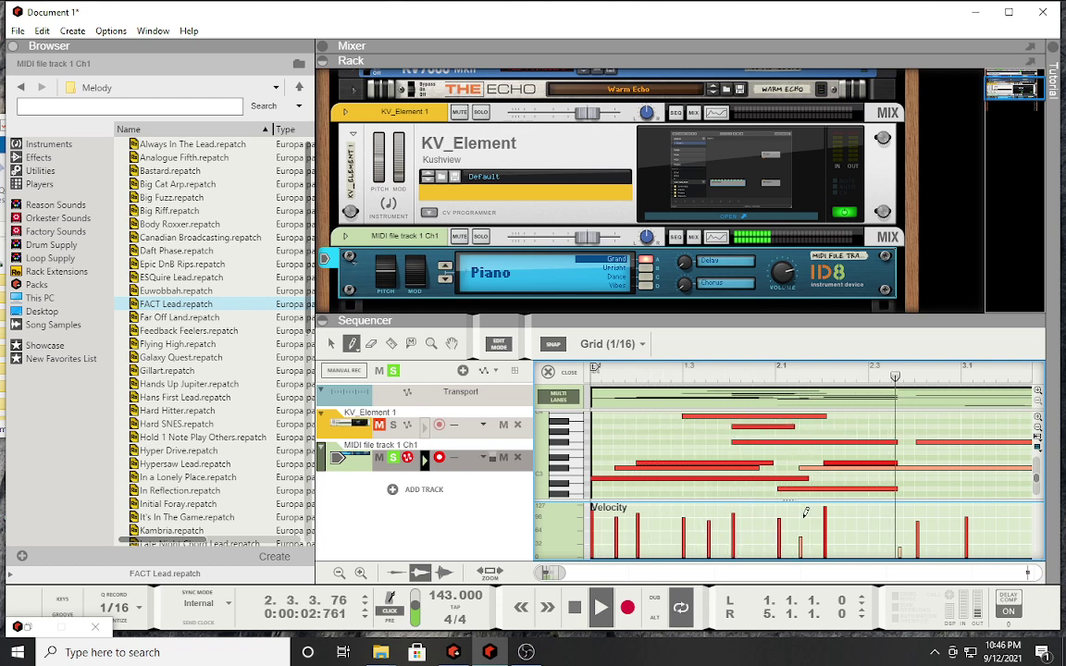
left_click(802, 512)
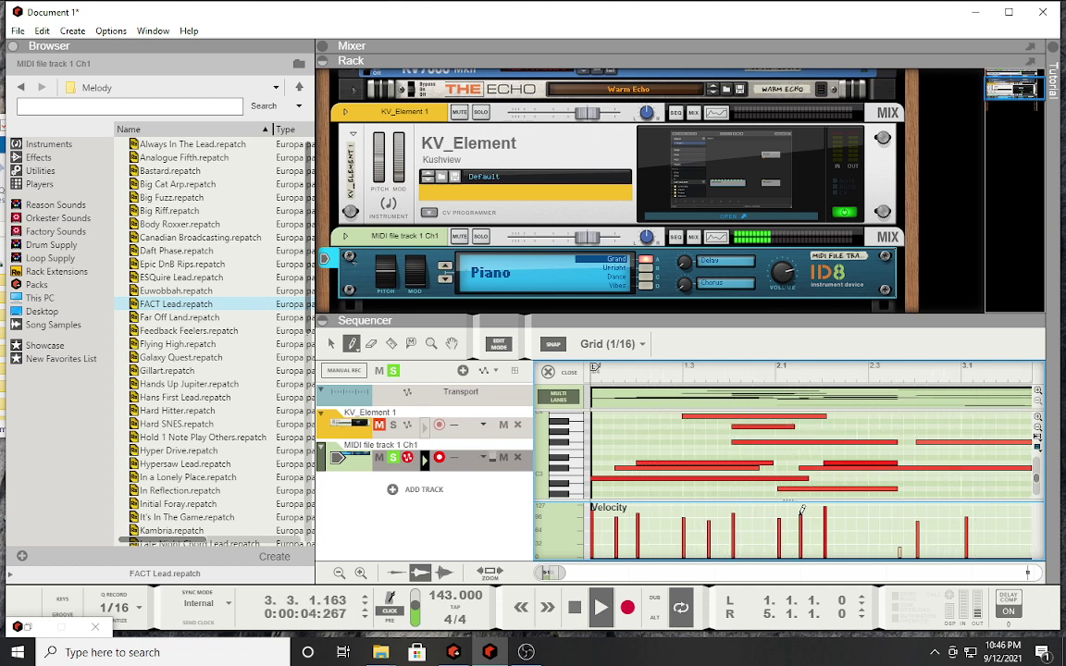
left_click(900, 516)
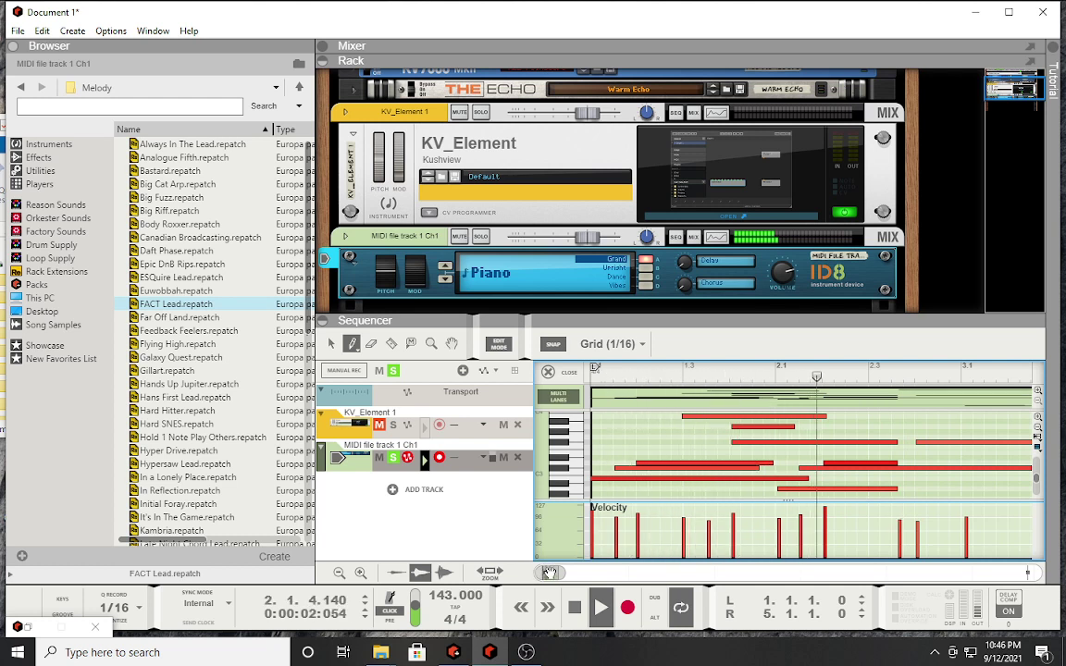
left_click_drag(550, 573, 554, 573)
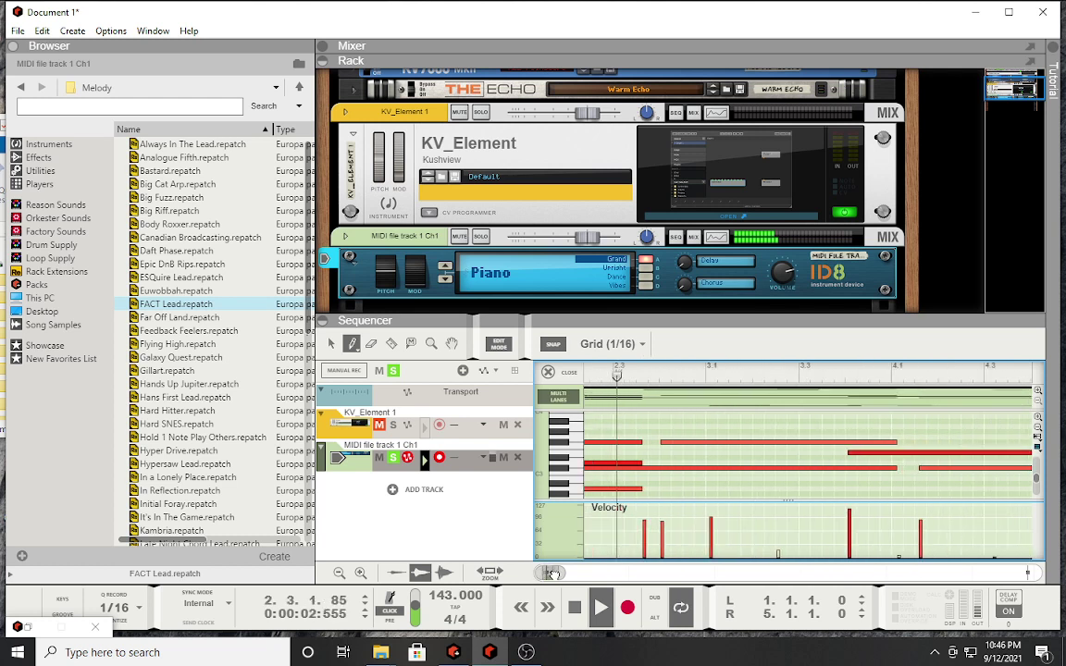
left_click(728, 519)
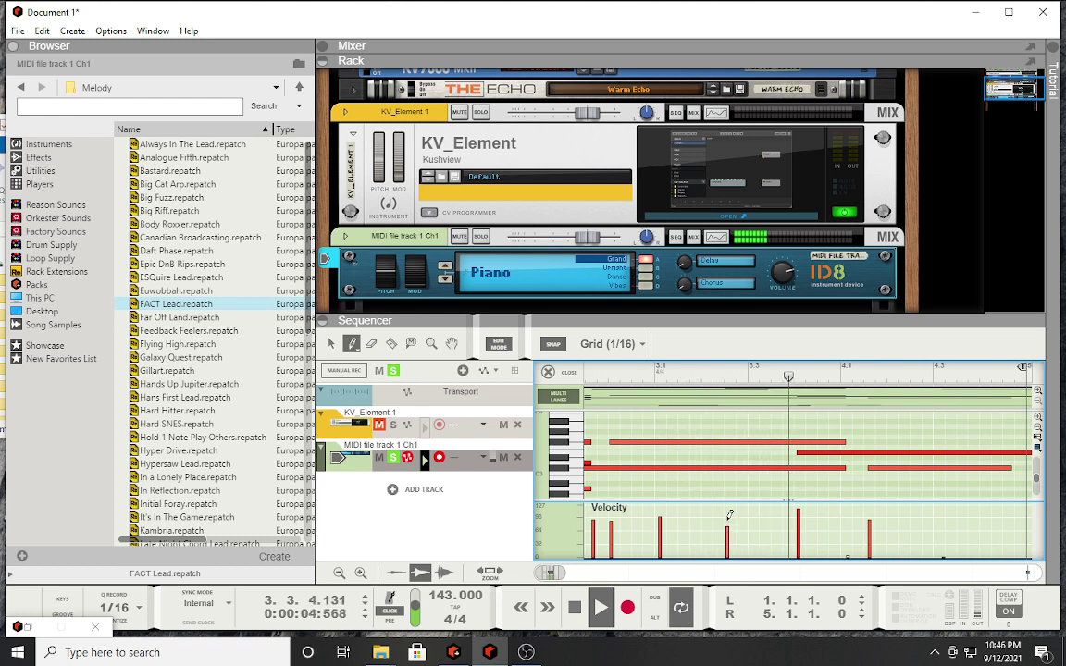
left_click(848, 513)
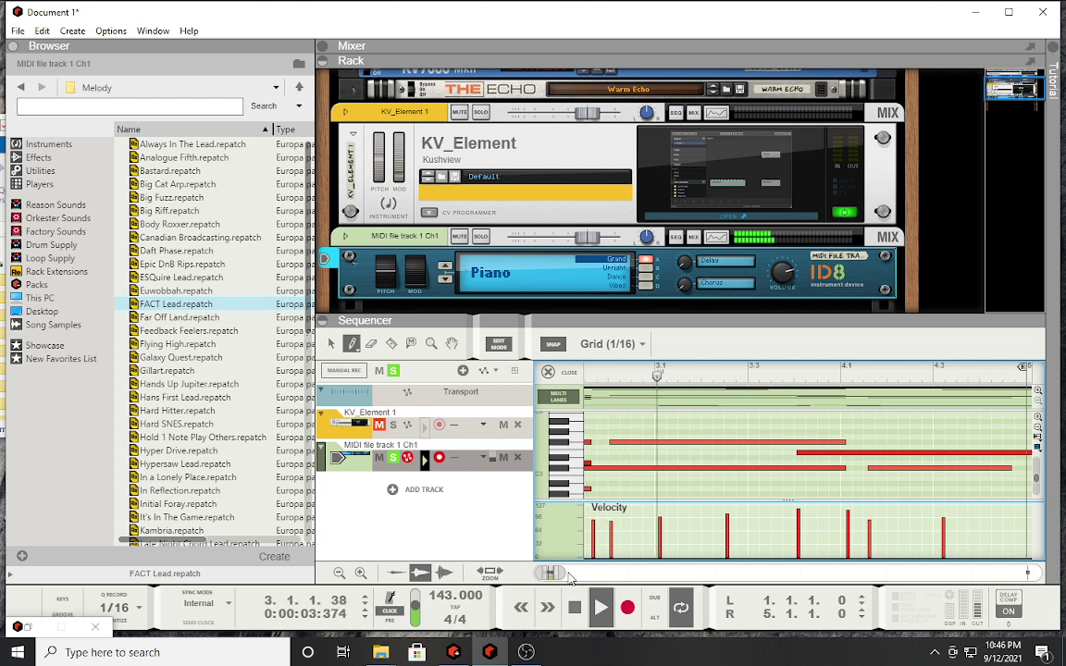
left_click_drag(569, 577, 530, 567)
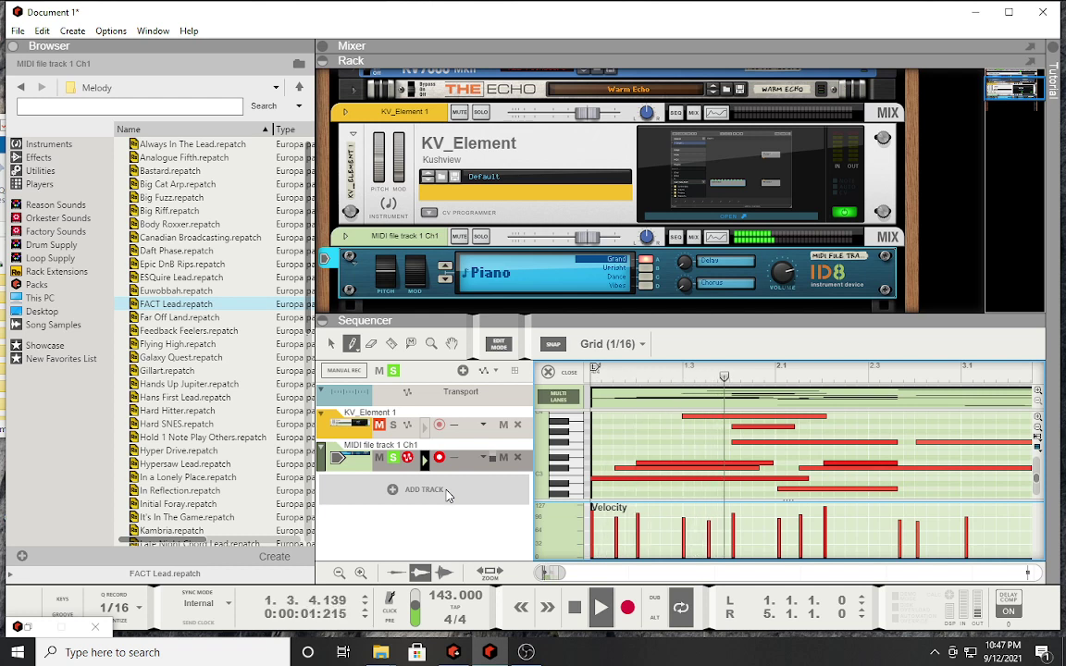
Step: Return to the arrangement, switch to the Selection tool, and open the F8 Tool Window
left_click(548, 371)
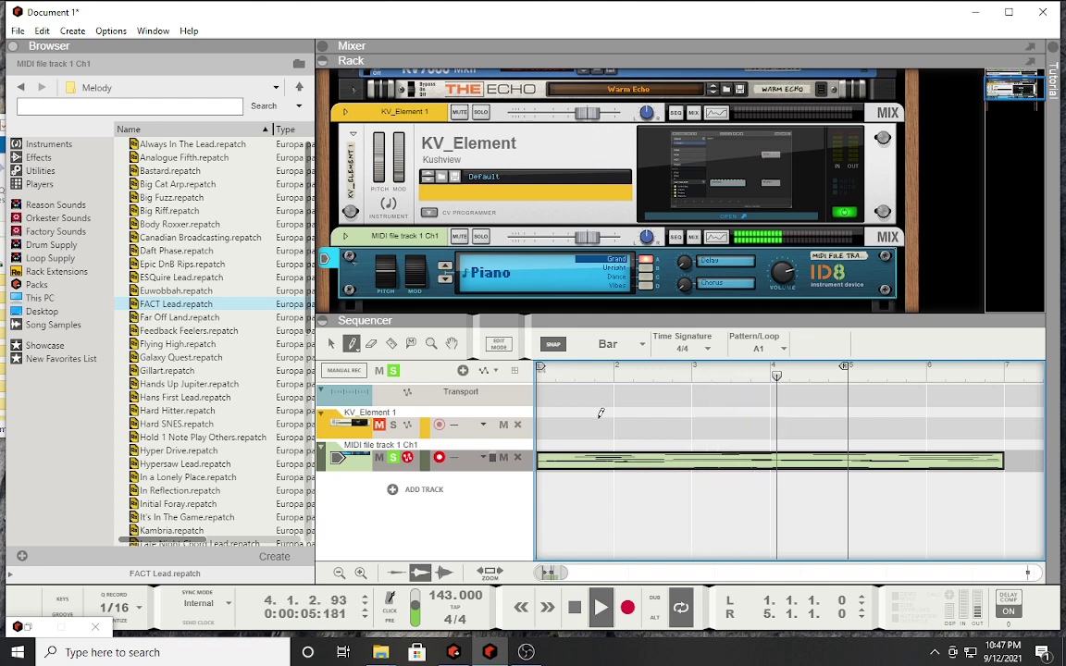
left_click(331, 346)
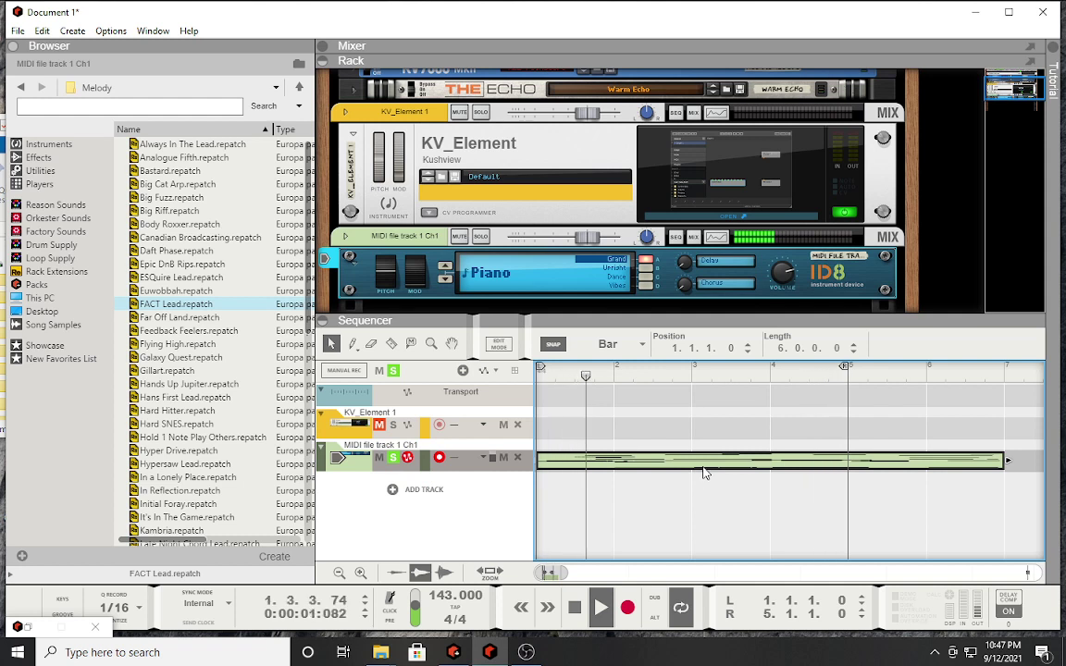
key("F8")
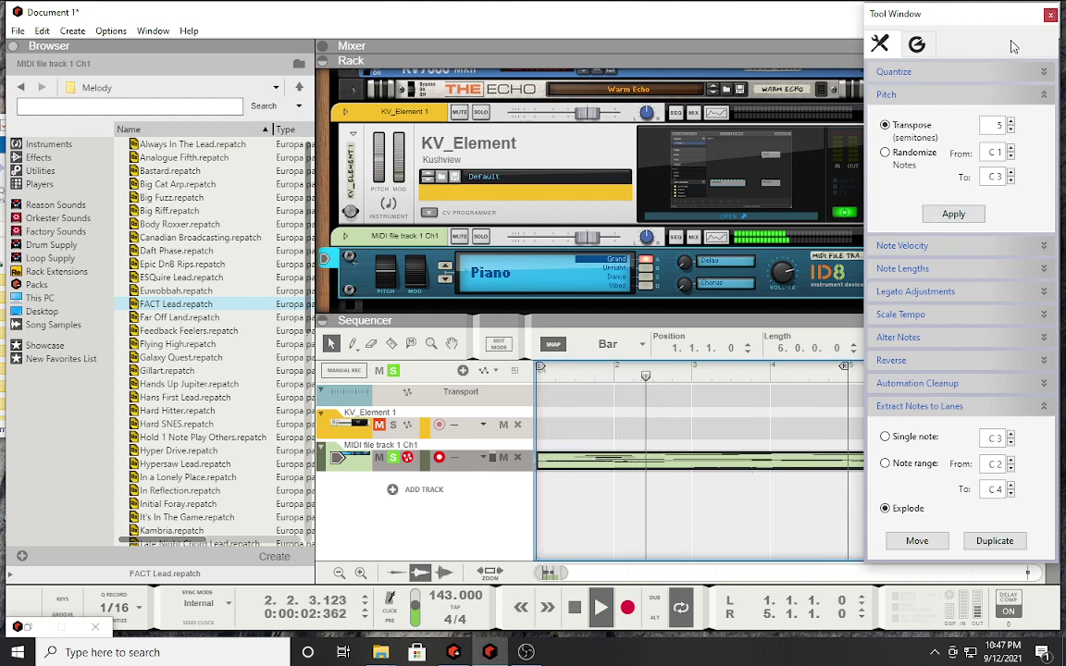
Step: Add a Europa synth track, close the Tool Window, and copy the MIDI clip onto it
left_click(408, 489)
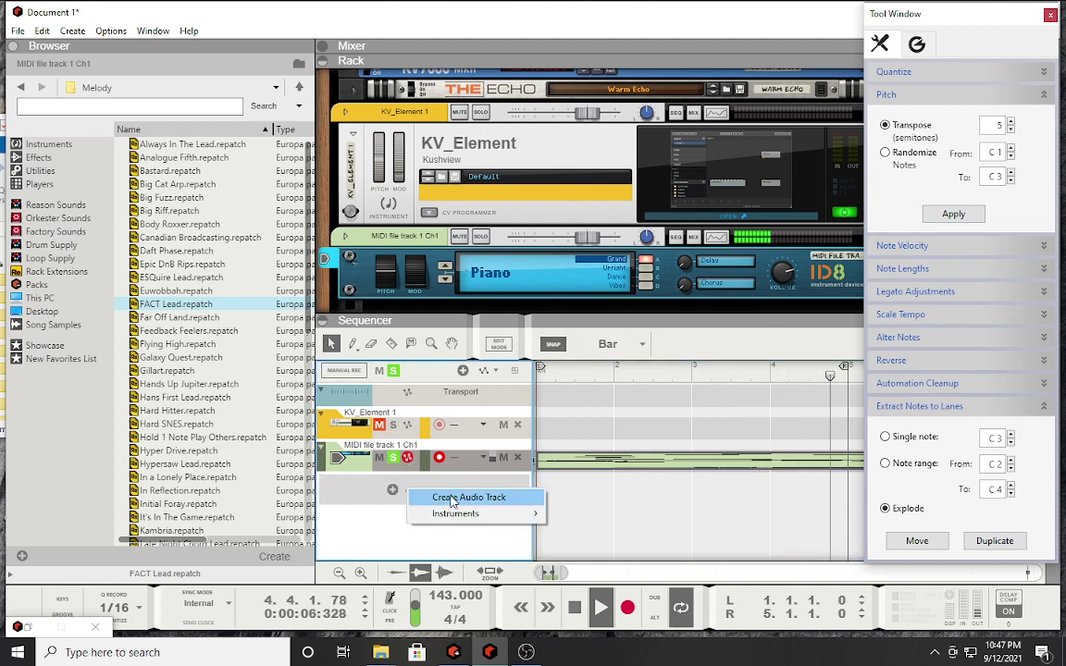
mouse_move(464, 513)
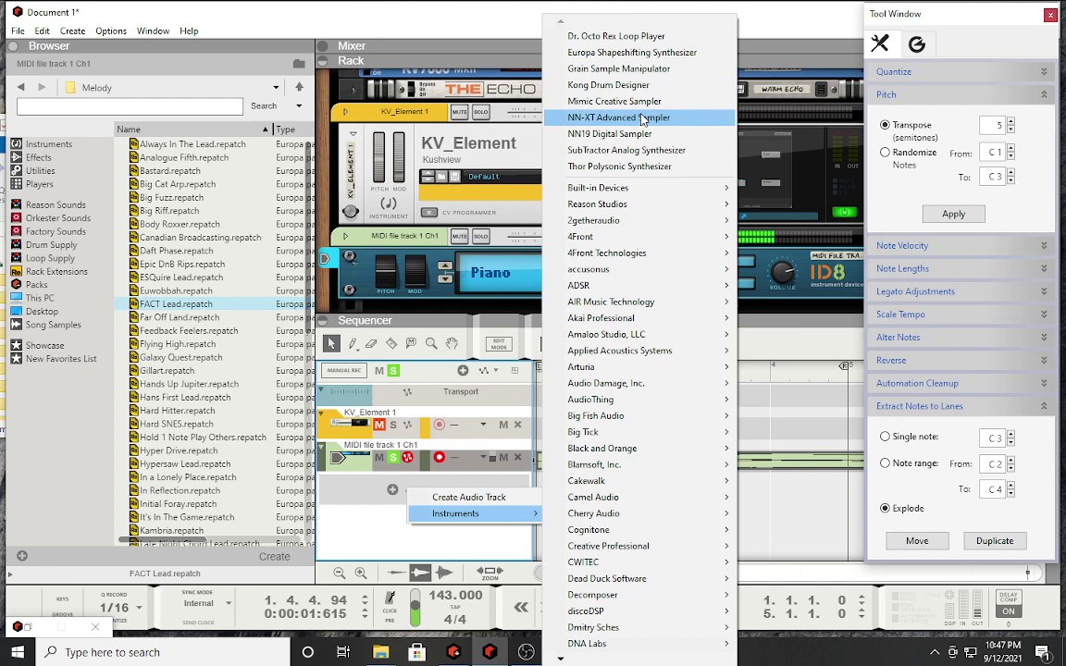
left_click(616, 52)
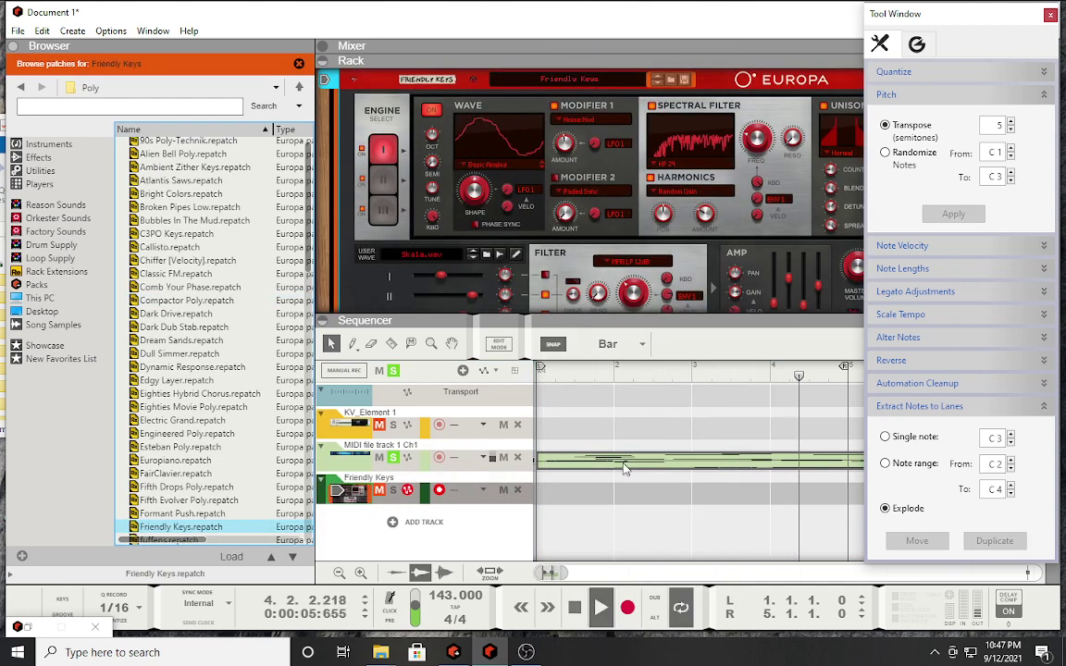
left_click(348, 445)
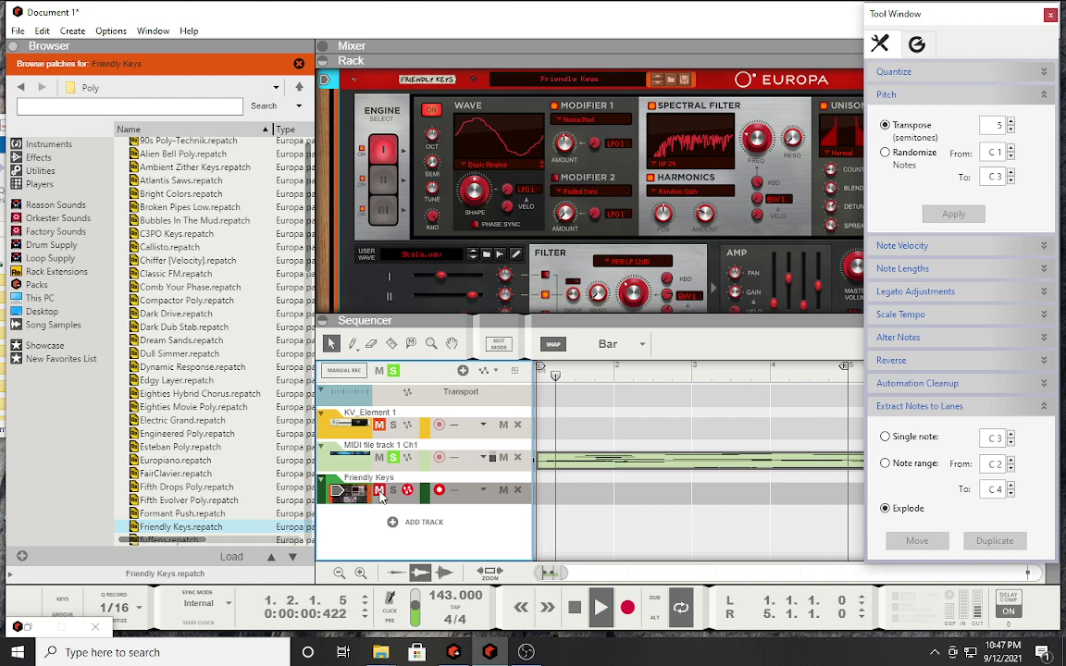
left_click(1049, 17)
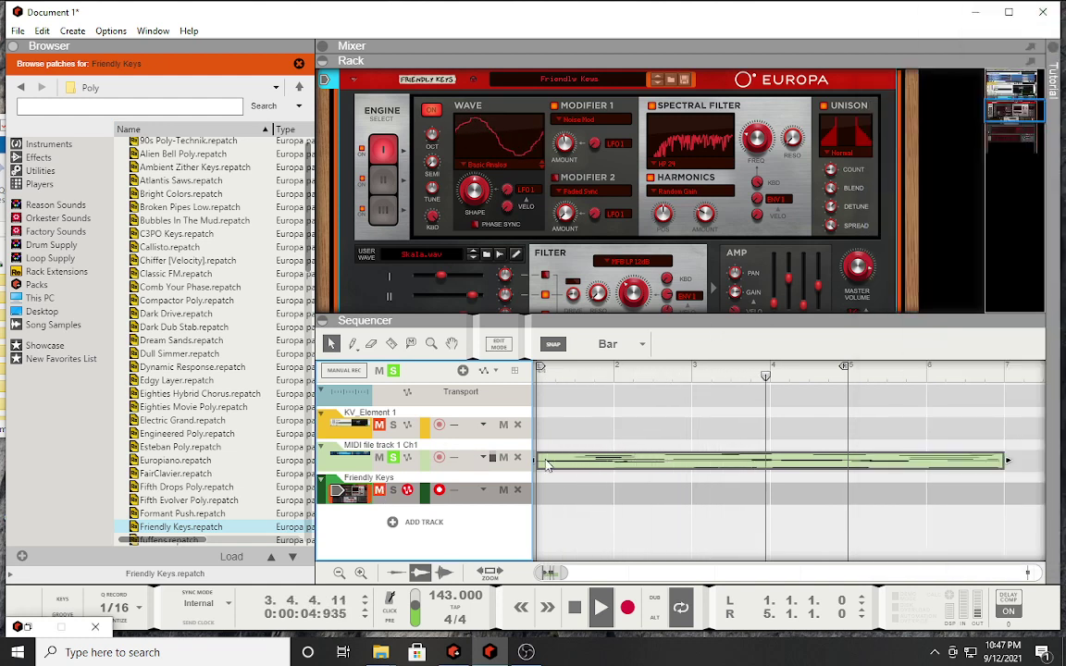
left_click_drag(546, 465, 606, 506)
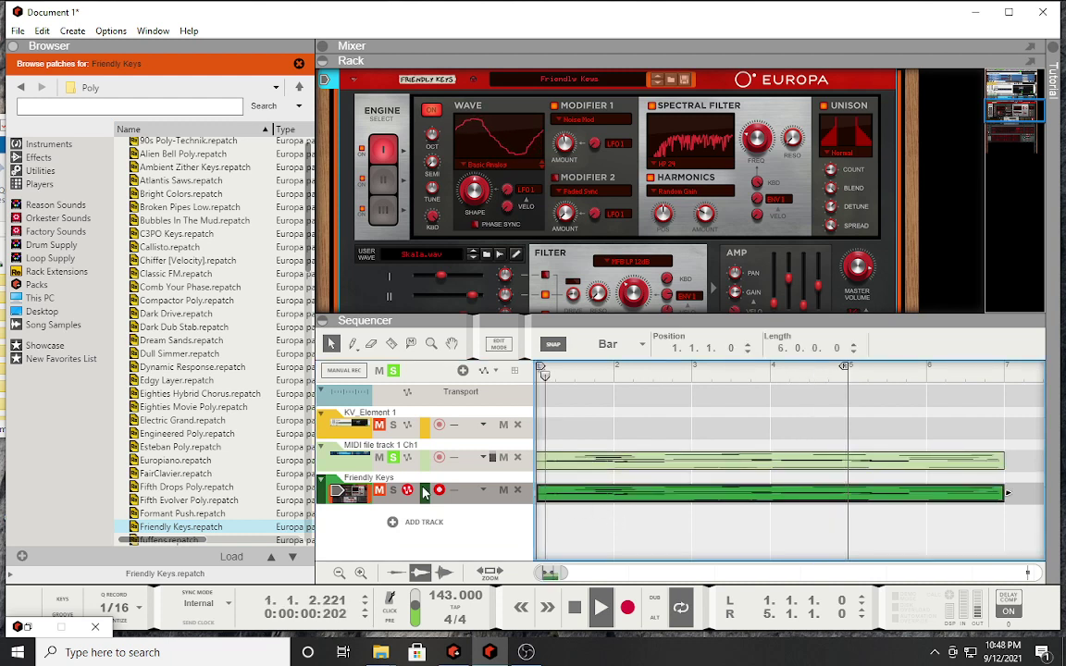
Step: Deselect the copied clip, browse the Europa Poly patches, and go back to the Melody folder
left_click(442, 434)
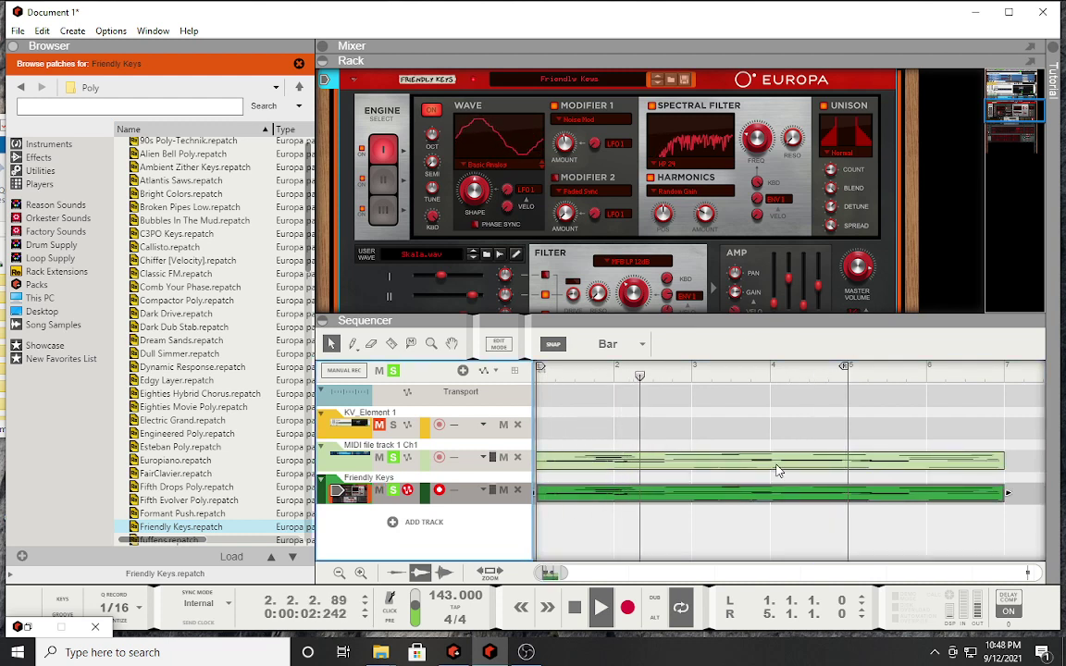
scroll(822, 187, "down", 3)
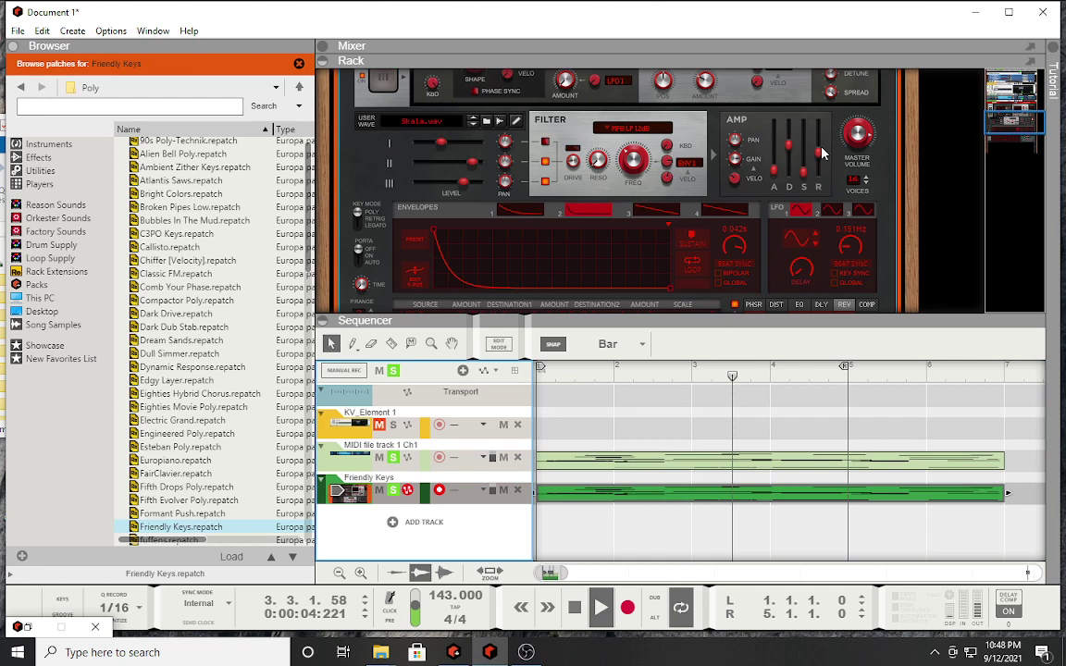
scroll(818, 165, "up", 3)
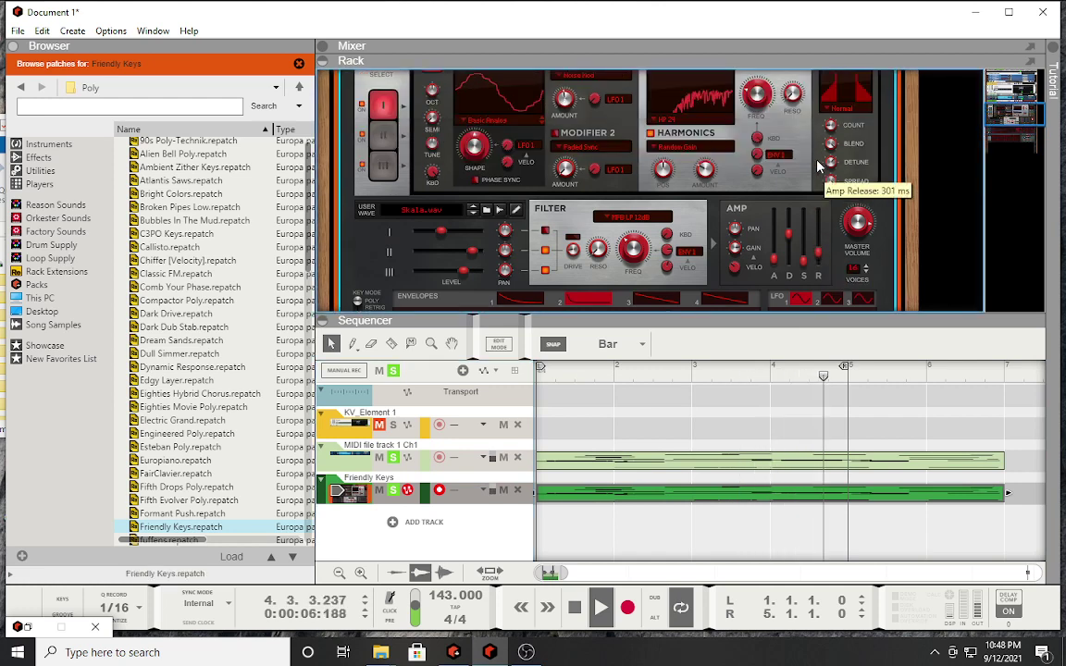
scroll(818, 164, "up", 5)
scroll(735, 144, "down", 2)
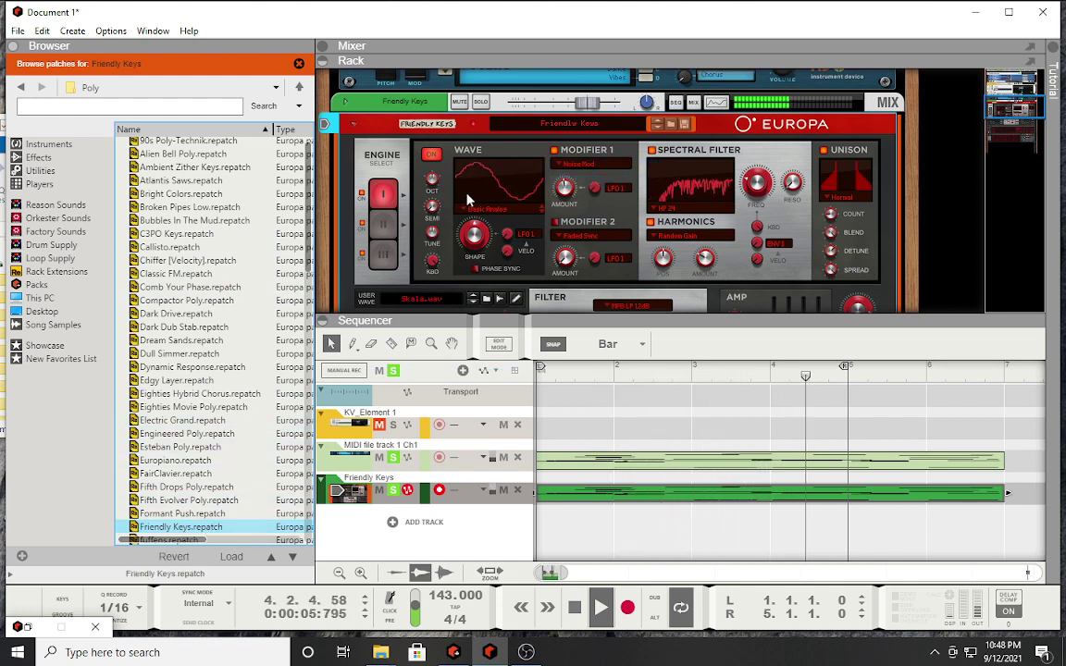
scroll(507, 194, "down", 2)
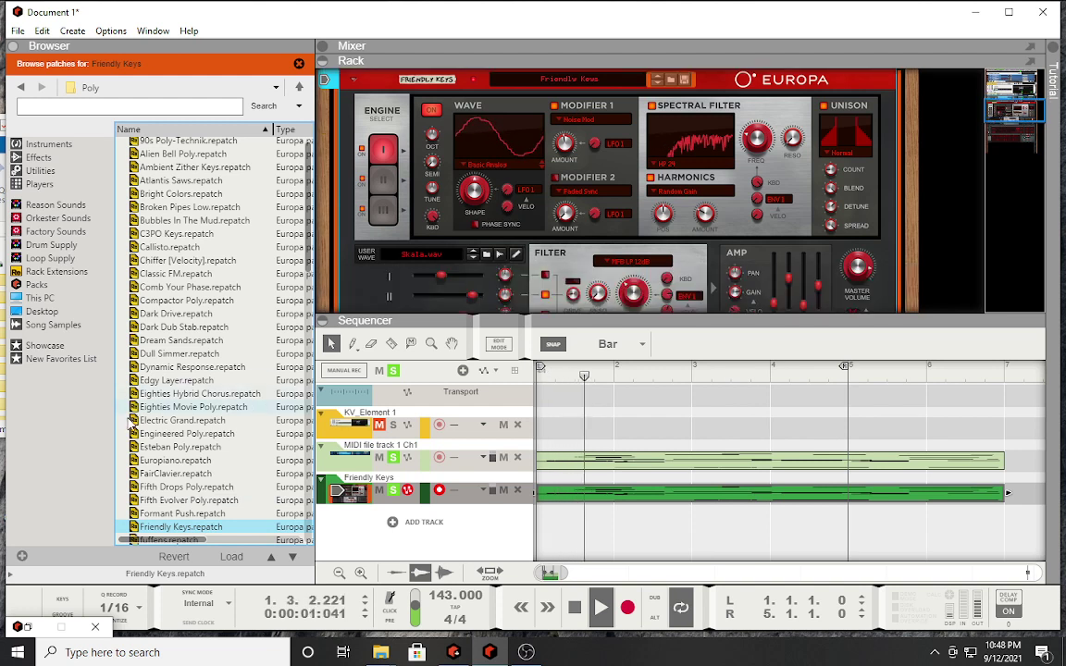
scroll(181, 481, "down", 1)
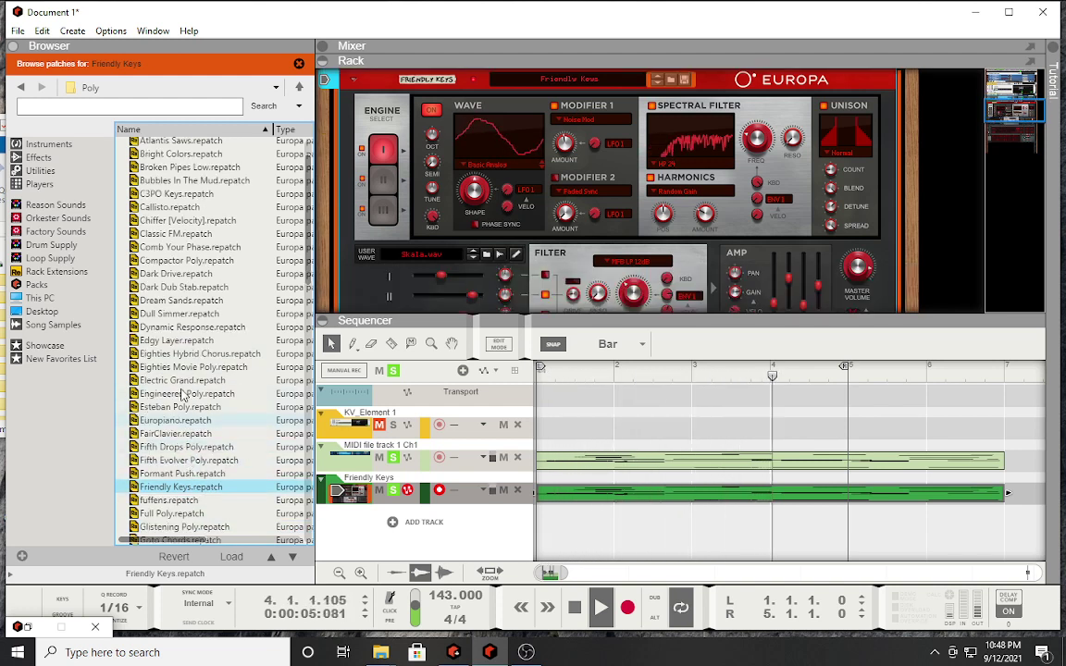
left_click(21, 88)
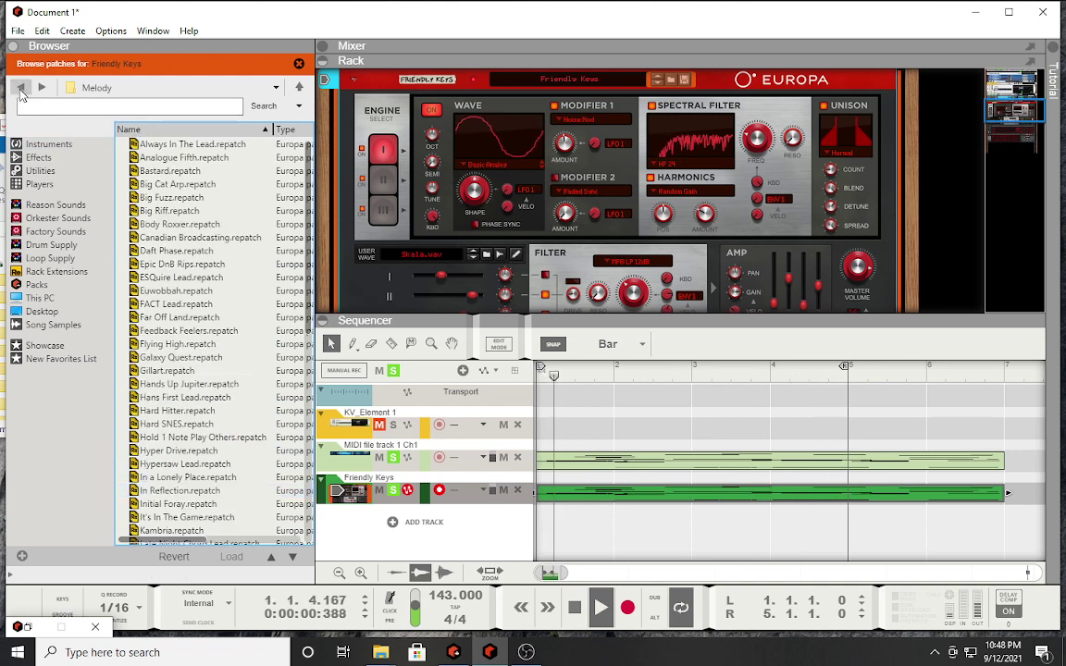
Step: Load the FACT Lead patch into Europa and shorten its amp release
left_click(189, 303)
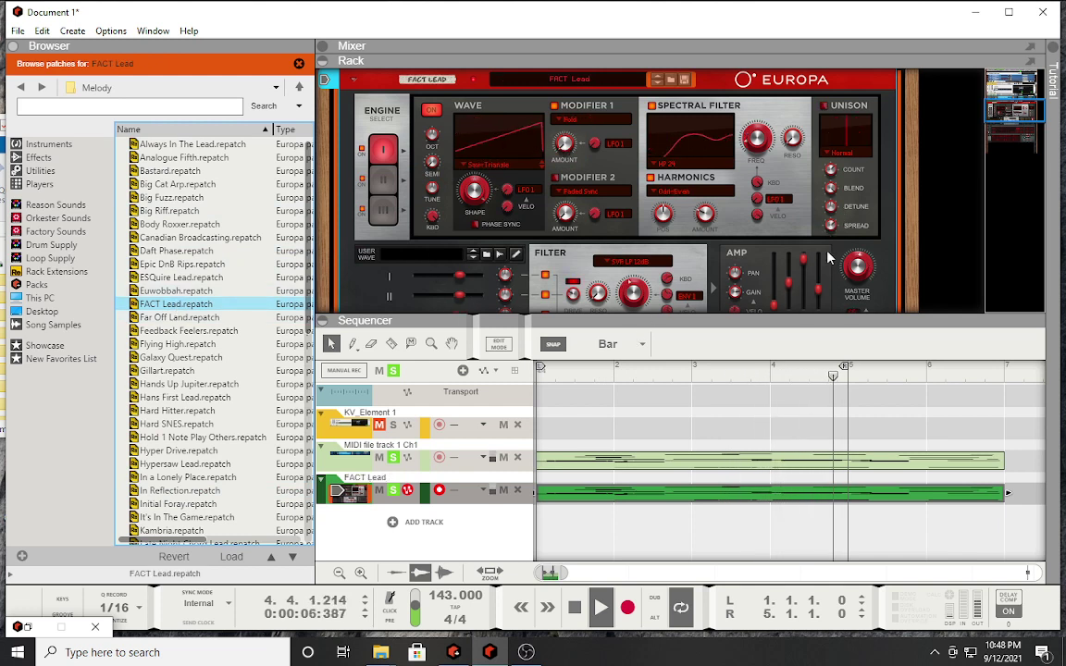
left_click(803, 275)
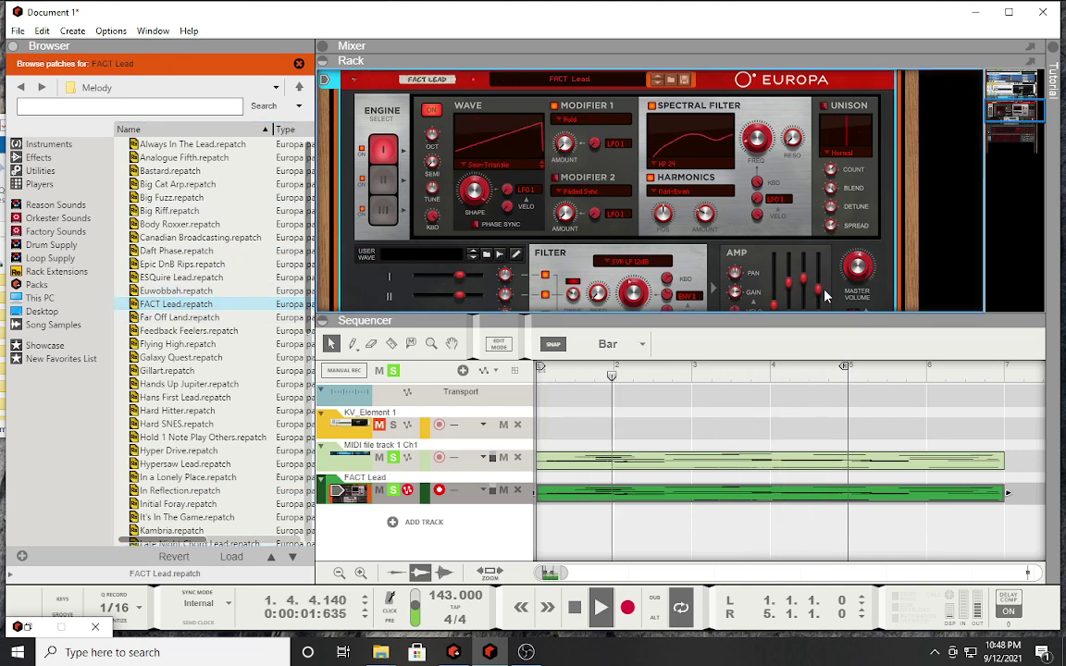
left_click_drag(818, 296, 818, 300)
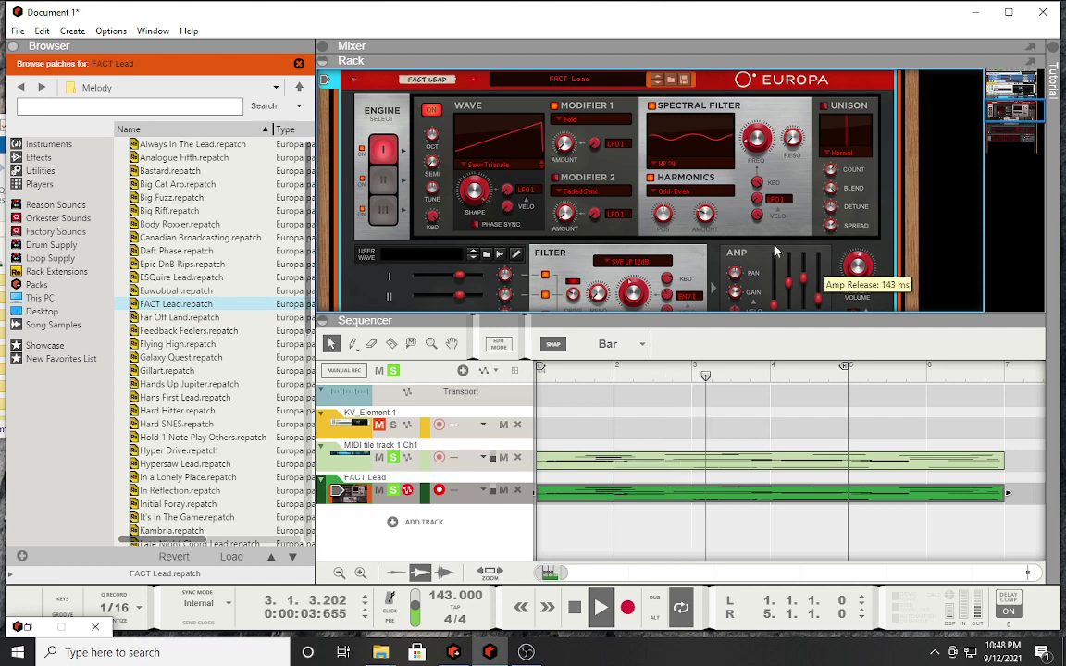
Step: Set the FACT Lead track fader to -7 dB and raise the piano track to 2.66 dB
scroll(717, 182, "up", 2)
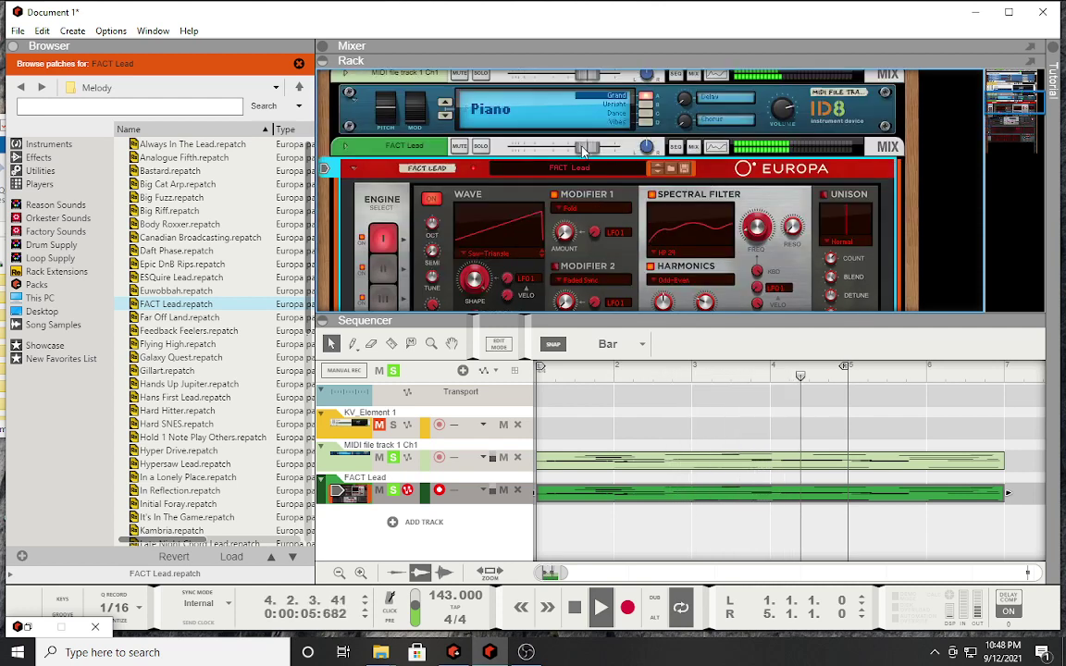
left_click(568, 148)
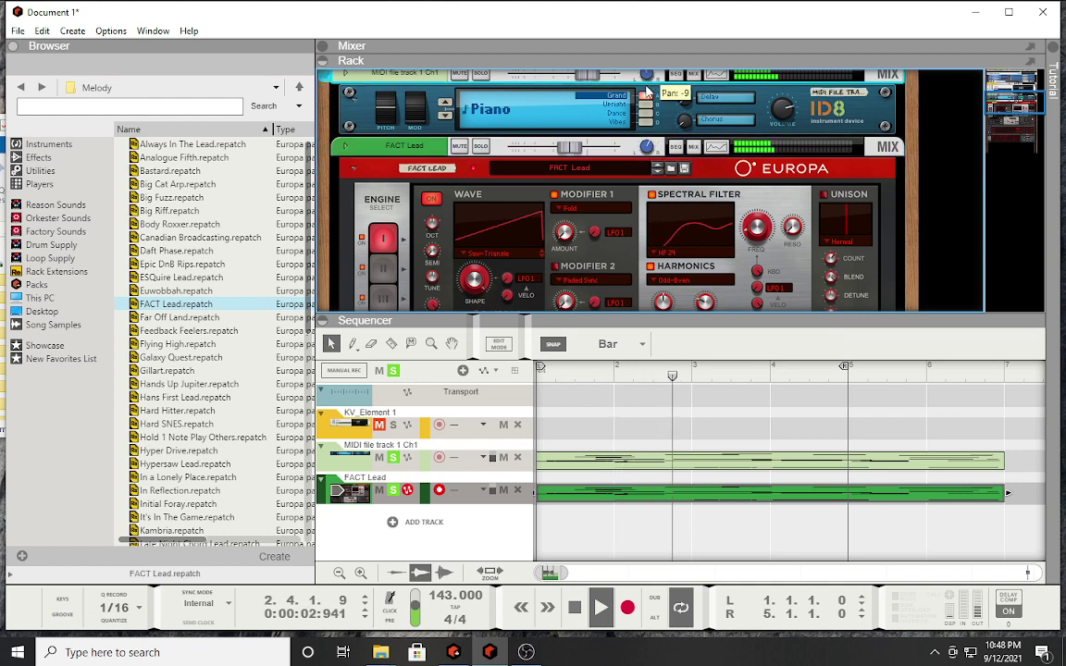
scroll(653, 92, "up", 2)
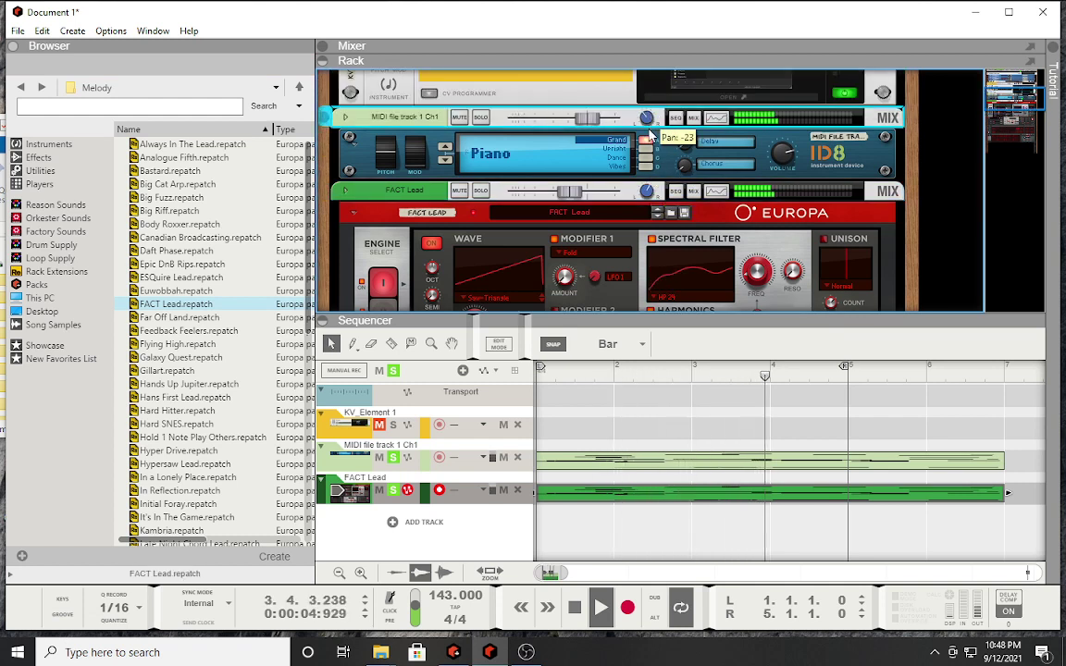
mouse_move(597, 120)
left_click_drag(597, 121, 605, 120)
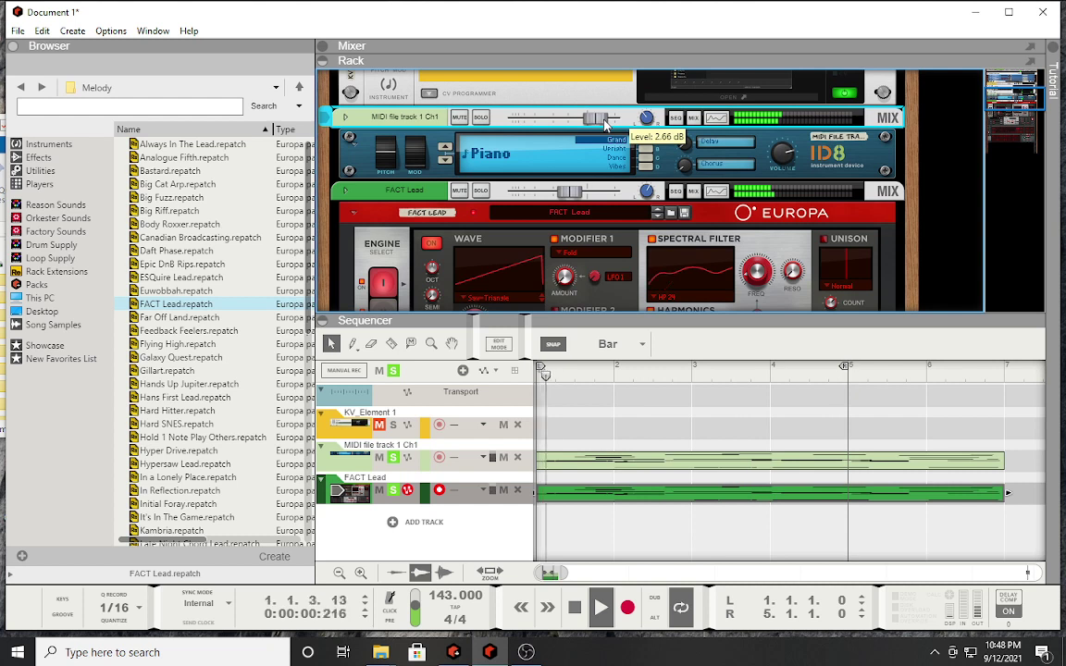